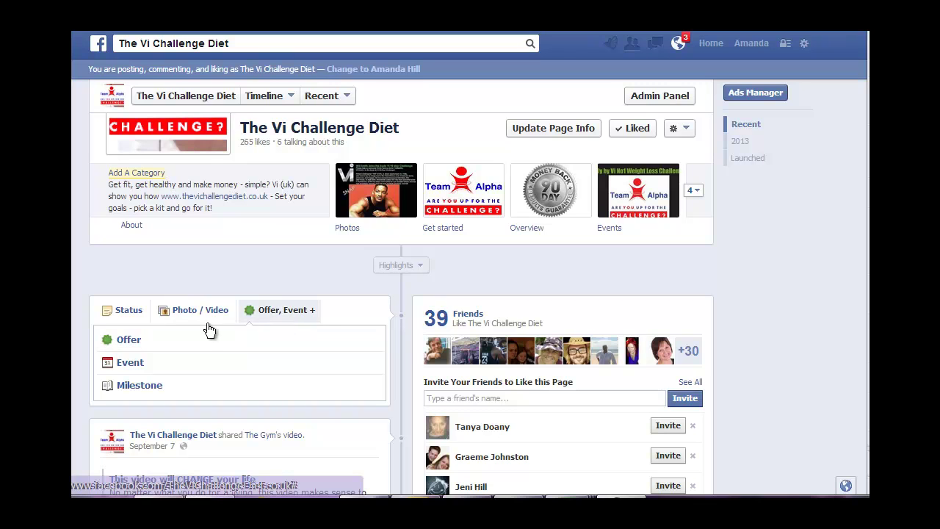
Start a new page event named "Home business training event" with the details "Get your home business off to a flying start".
left_click(135, 363)
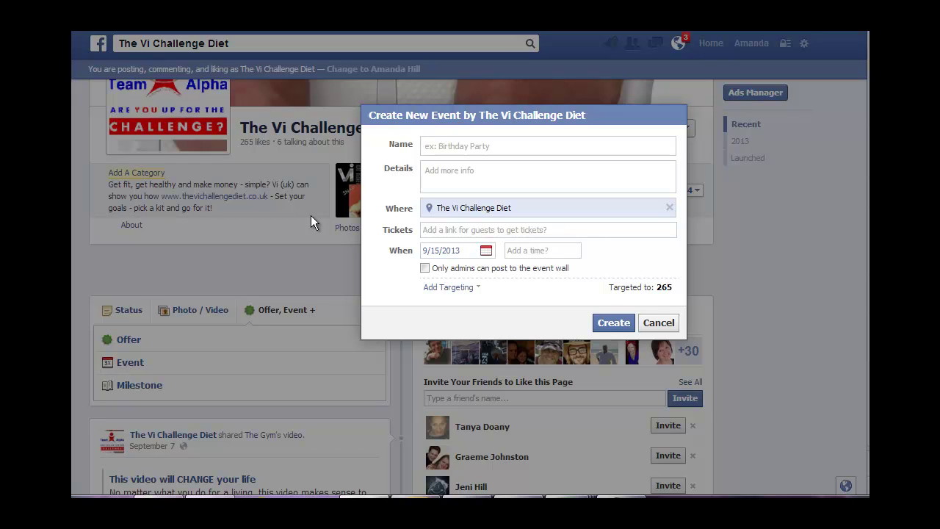
type("HOme business training ")
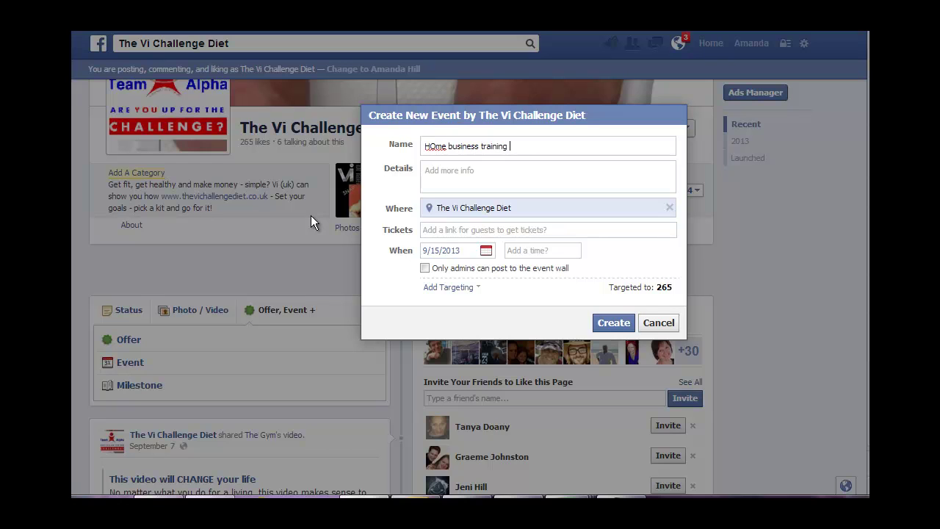
type("event")
key("BackSpace")
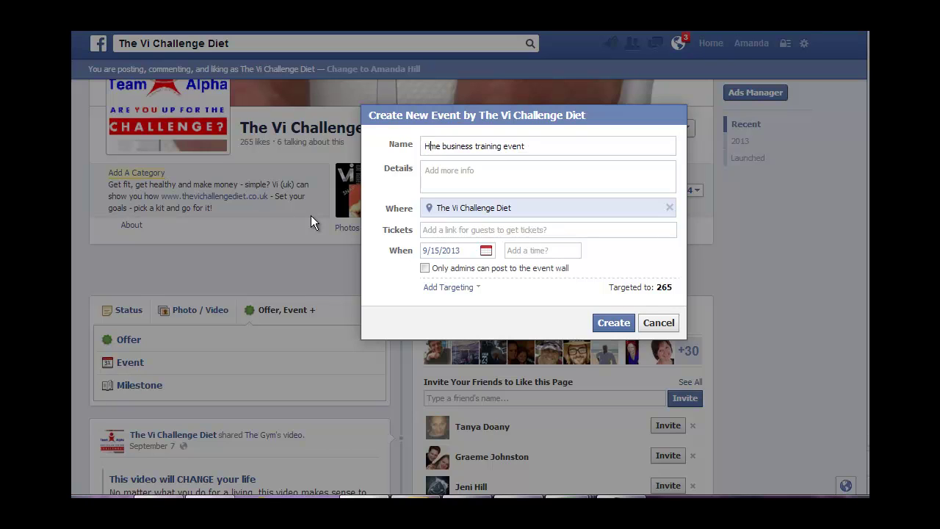
type("o")
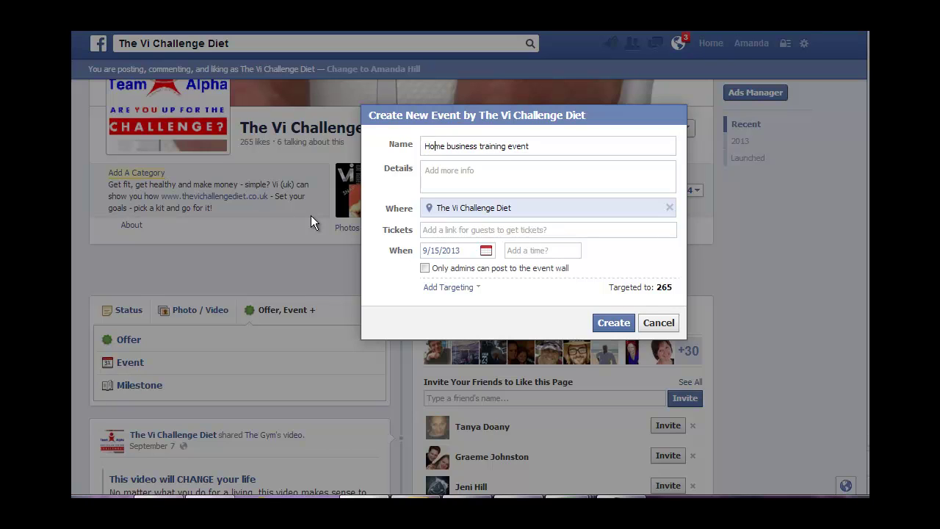
left_click(449, 184)
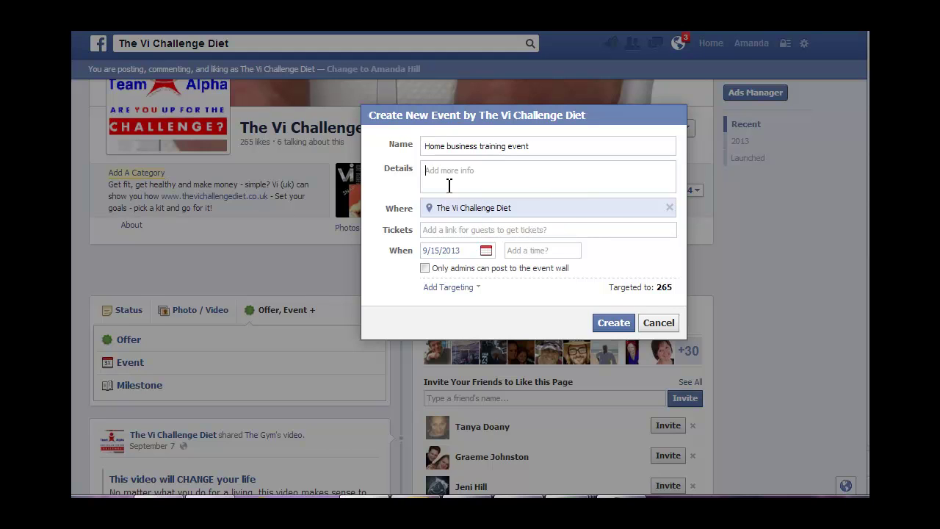
type("Get your home business off to a flying start")
Enter "FREE - Limited places dm" followed by the organiser's full name as the event's ticket information.
left_click(459, 234)
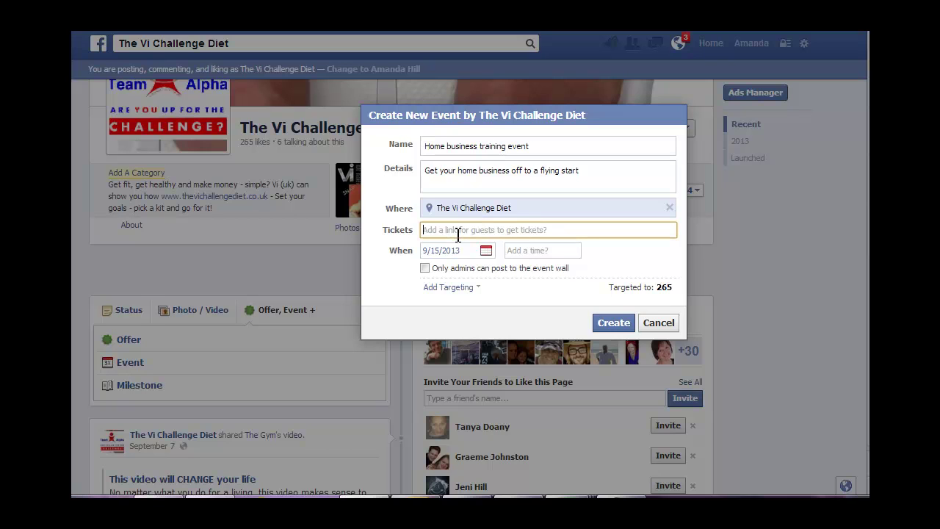
type("FREE - Limited places dm me")
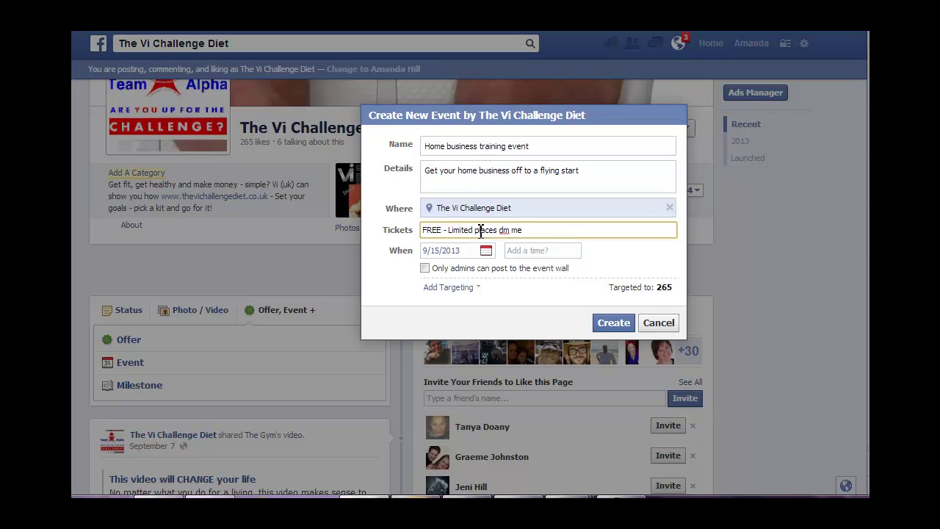
key("BackSpace")
key("BackSpace")
type("Amanda Hill")
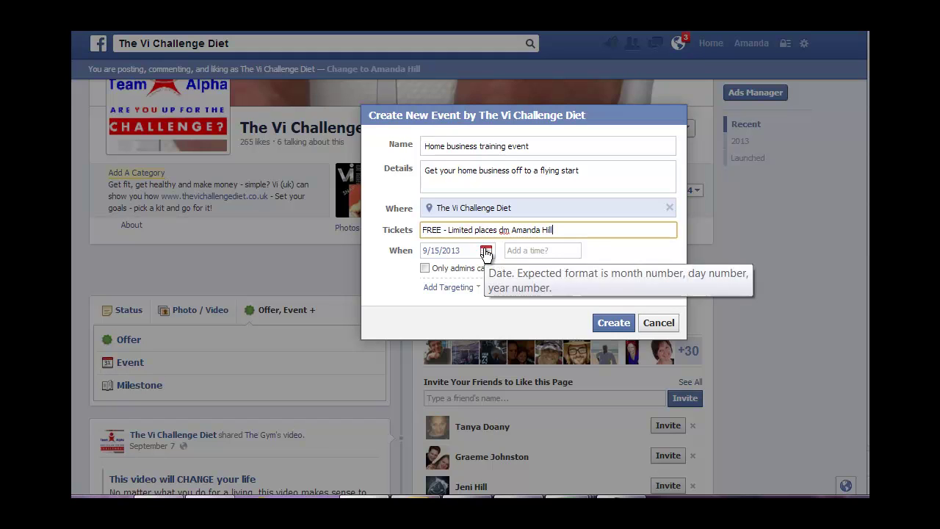
Schedule the event for 10/6/2013 starting at 6:15 pm and add an end time of 9:15 pm.
left_click(486, 251)
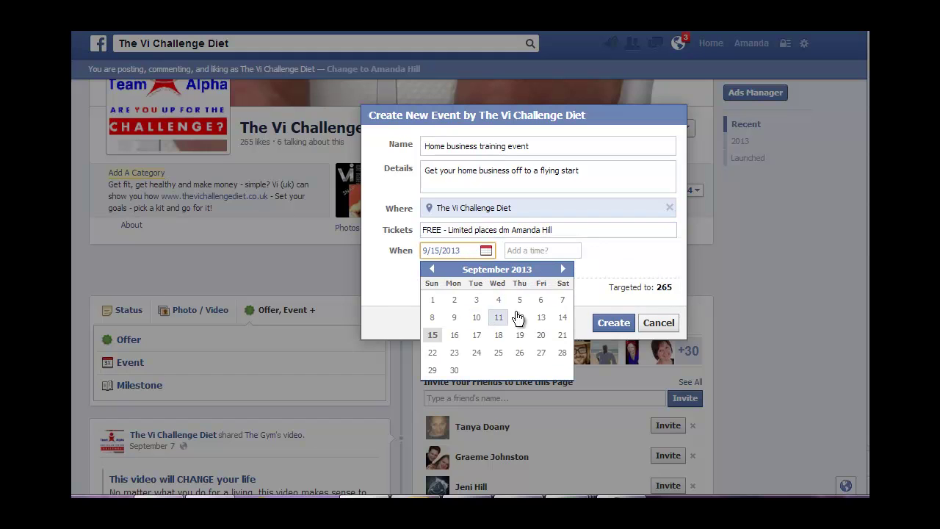
left_click(564, 269)
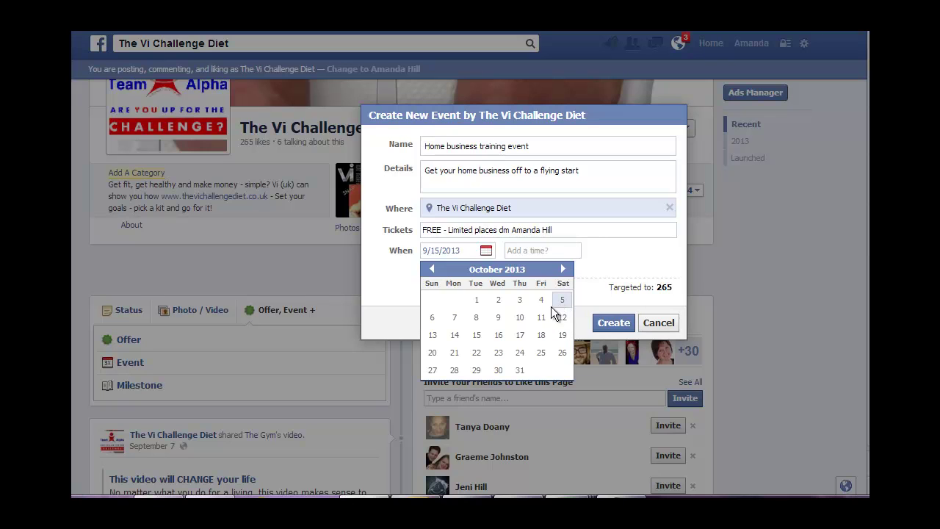
left_click(433, 318)
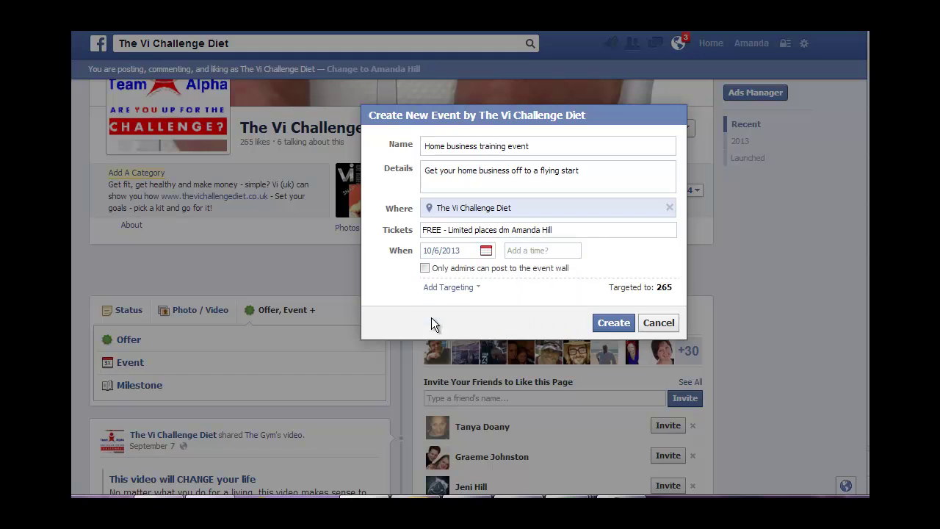
left_click(526, 250)
type("6")
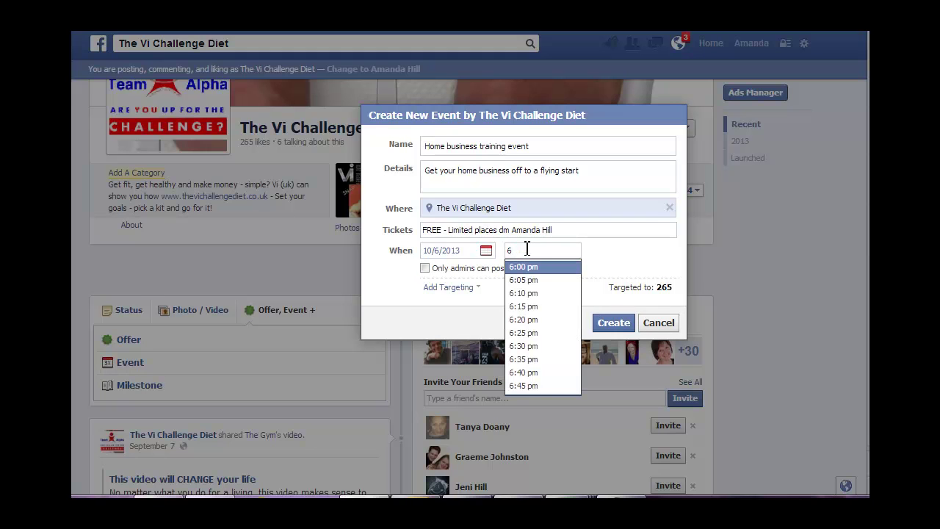
left_click(523, 308)
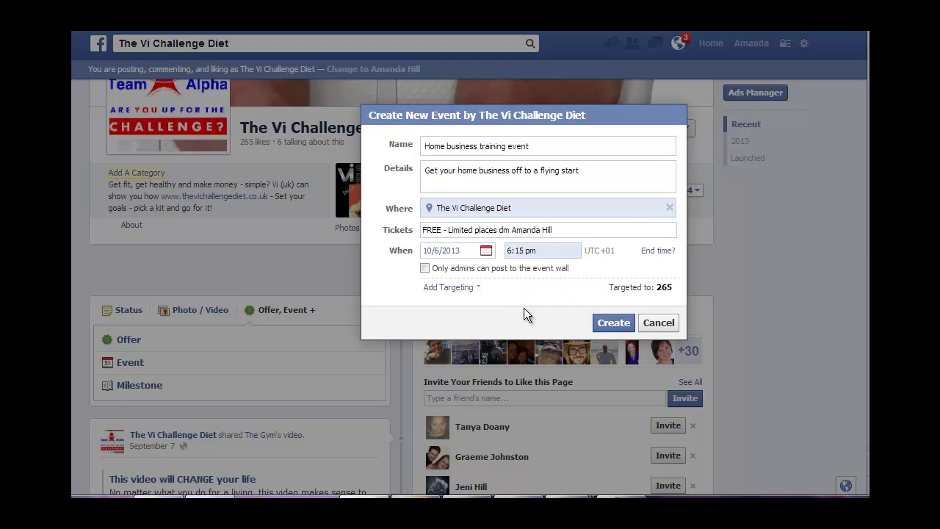
left_click(656, 250)
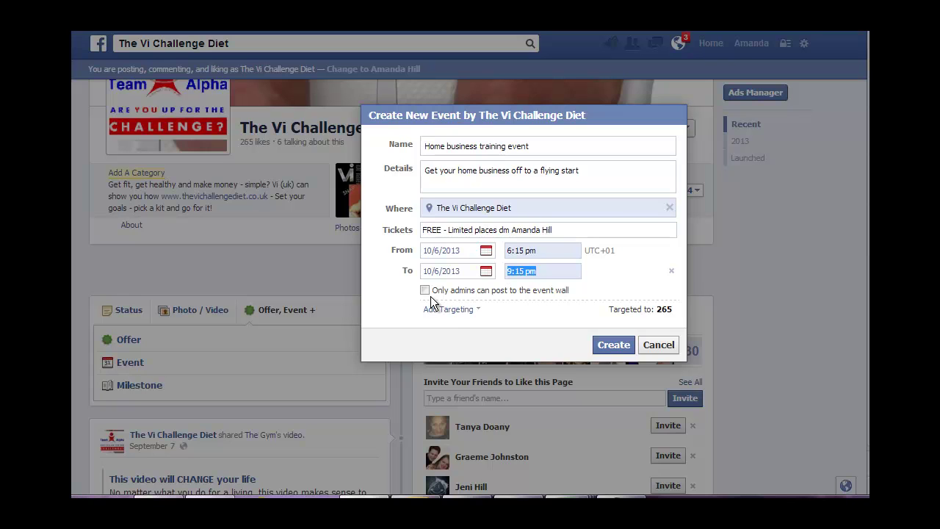
Target the event by location to the country United Kingdom and dismiss the computer performance notification.
left_click(474, 318)
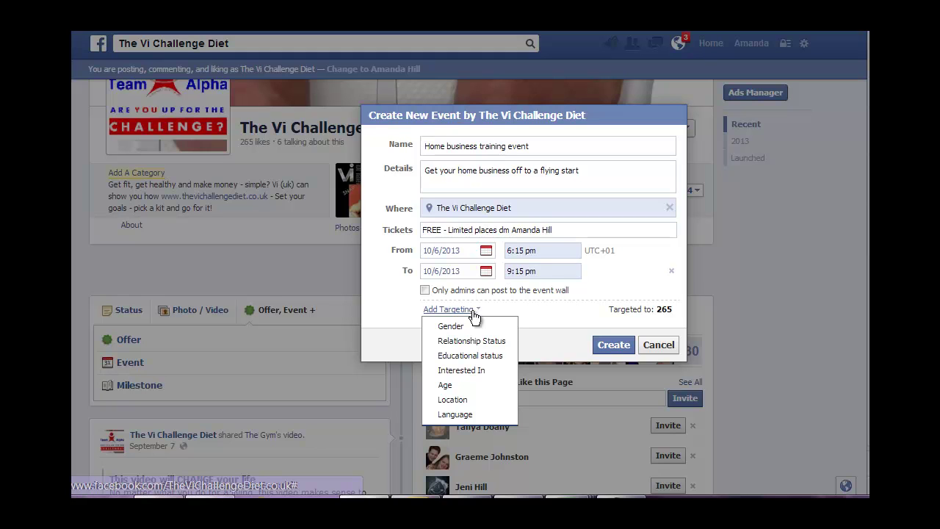
left_click(451, 401)
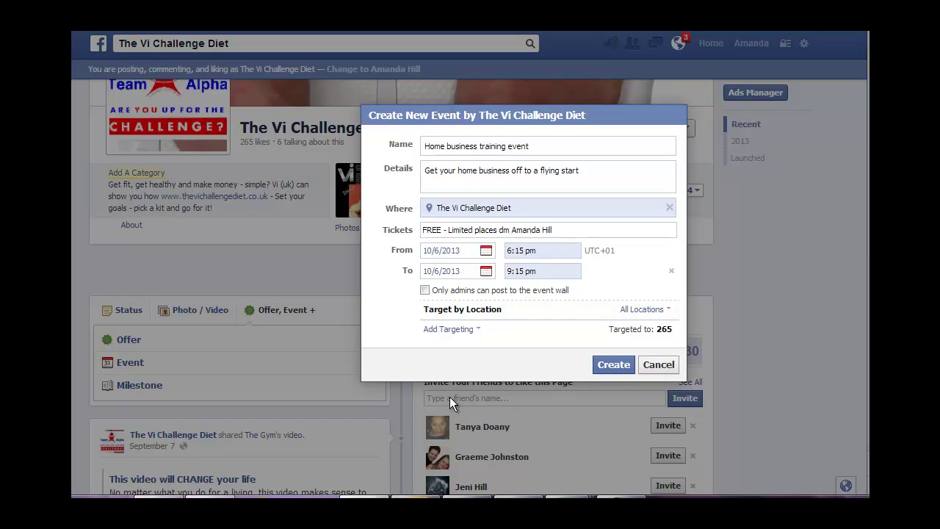
left_click(665, 312)
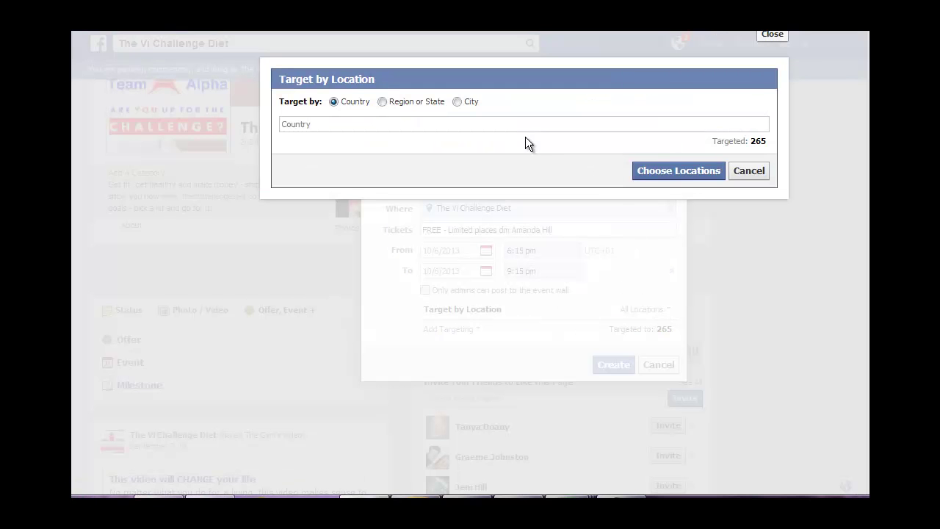
left_click(431, 126)
type("un")
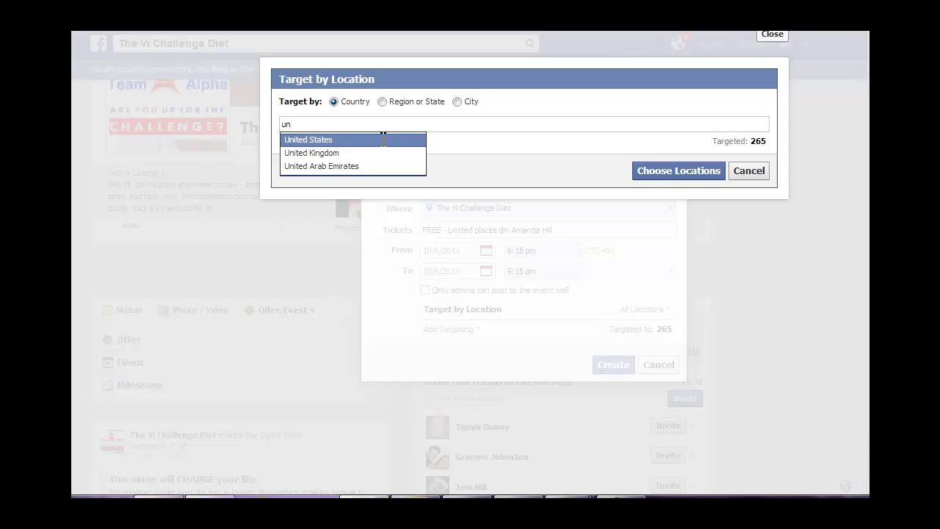
left_click(375, 160)
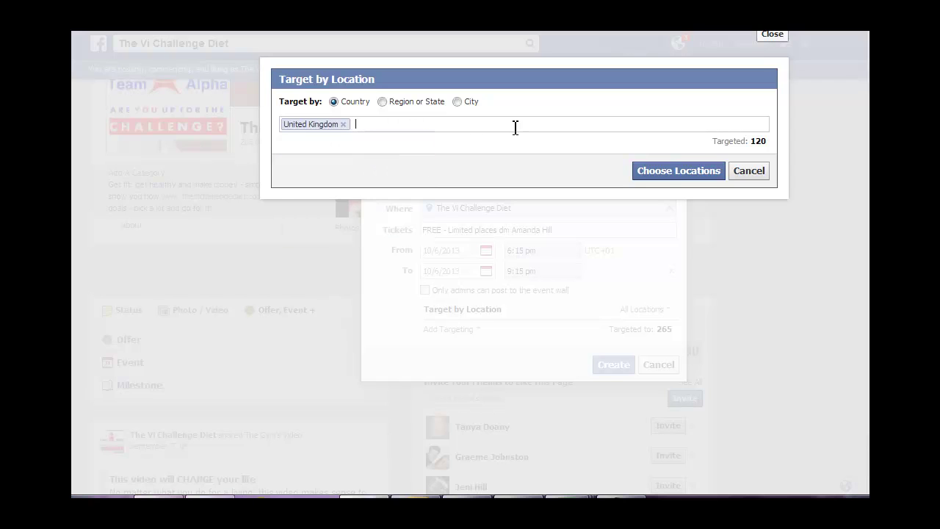
left_click(643, 174)
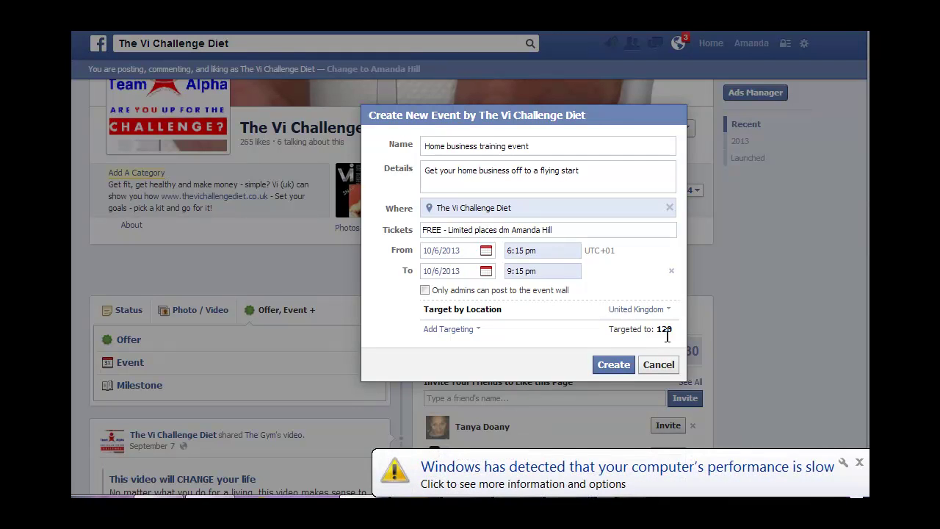
left_click(859, 462)
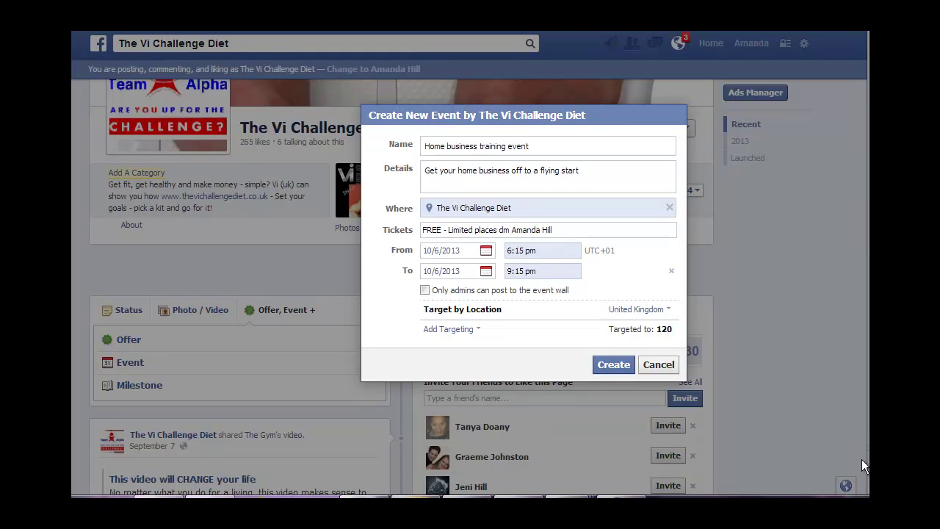
Clear the event's ticket information and create the event.
left_click(614, 366)
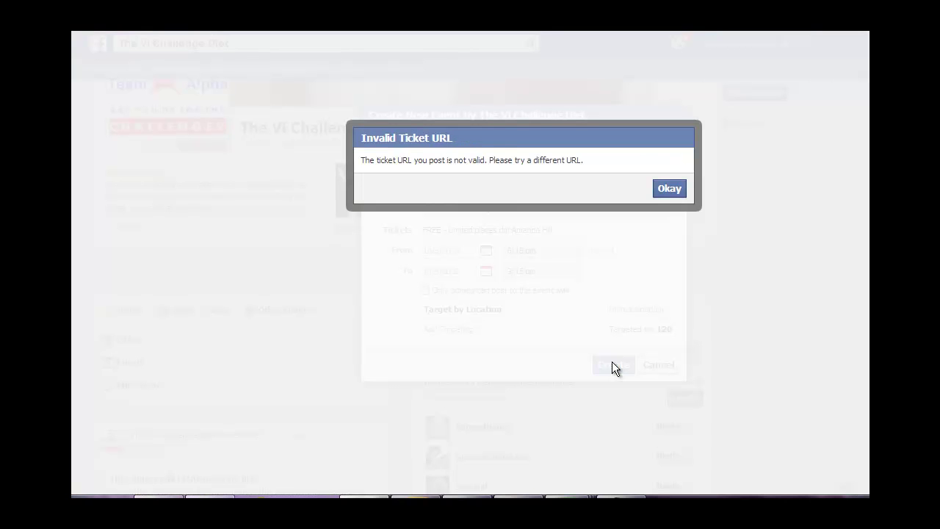
left_click(670, 189)
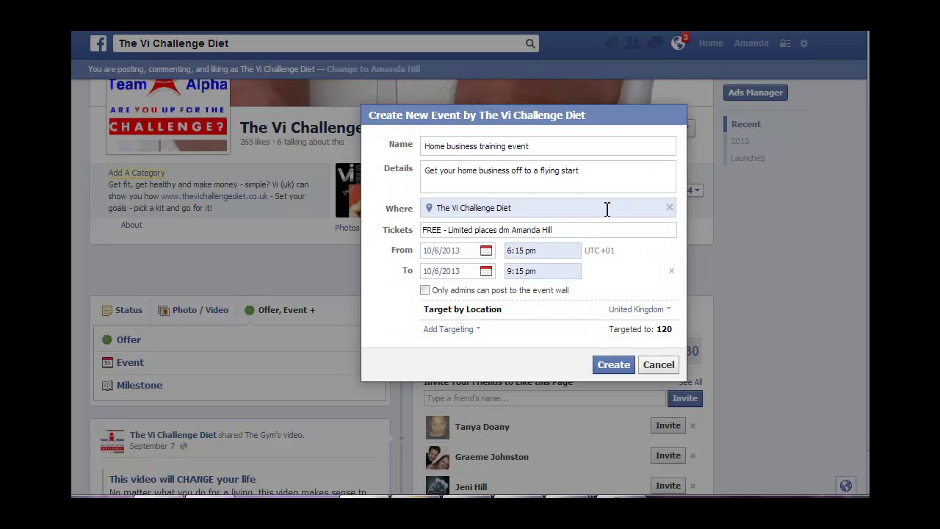
triple_click(578, 231)
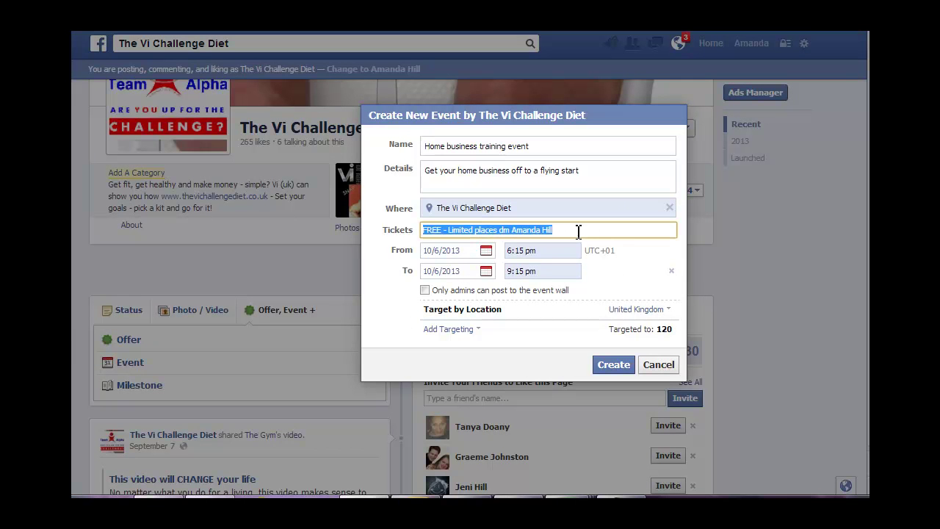
key("BackSpace")
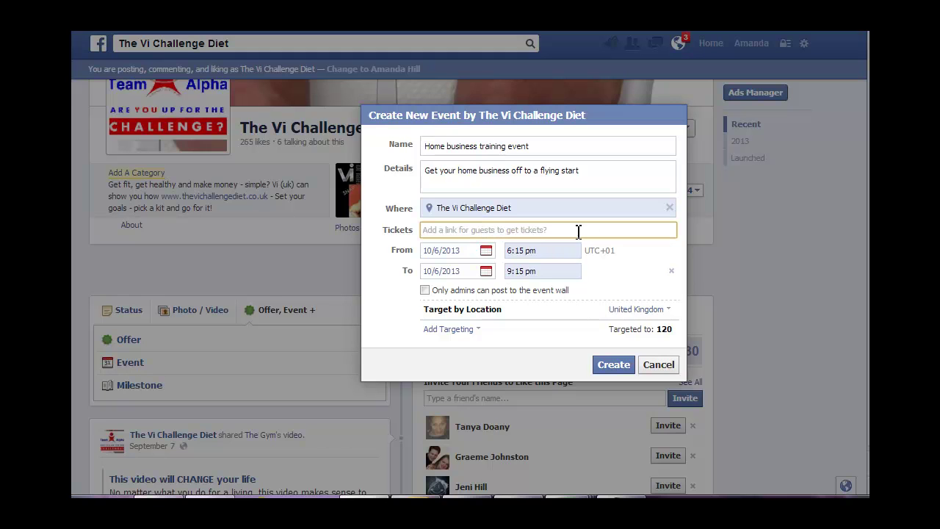
left_click(614, 365)
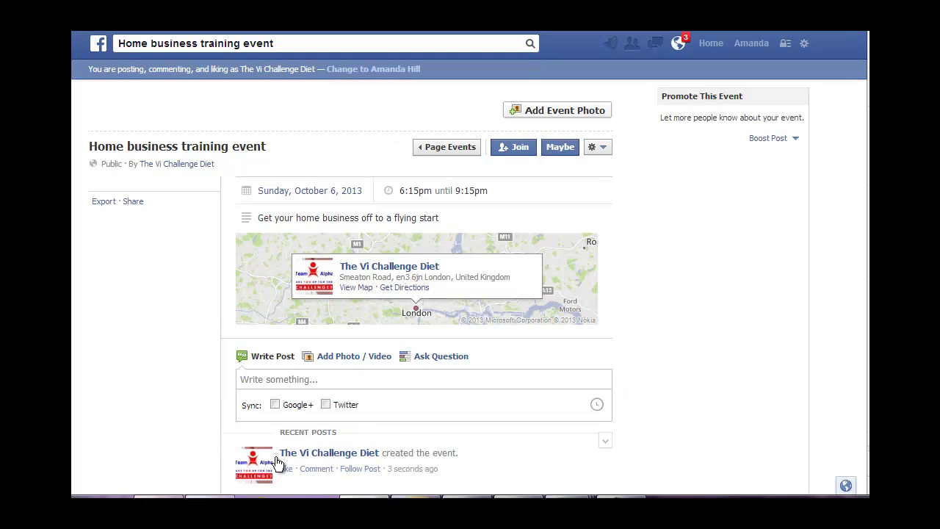
left_click(561, 112)
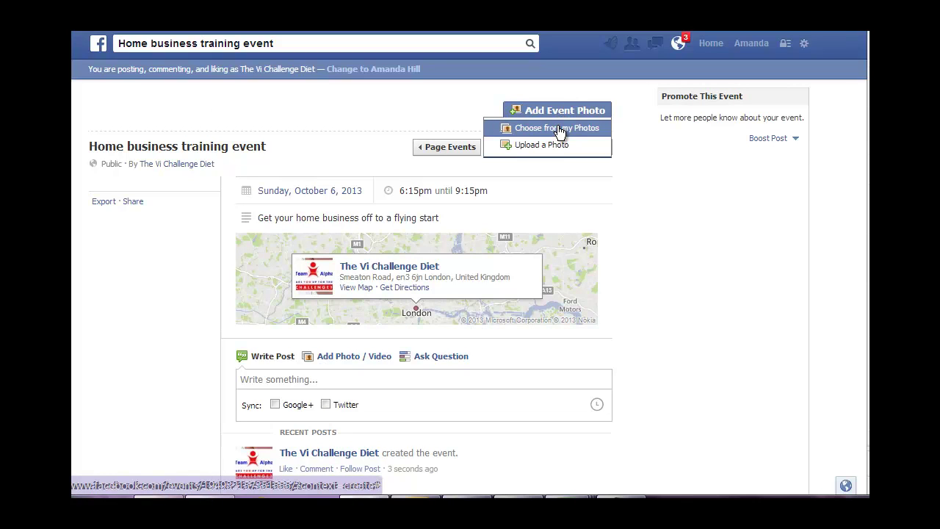
left_click(560, 131)
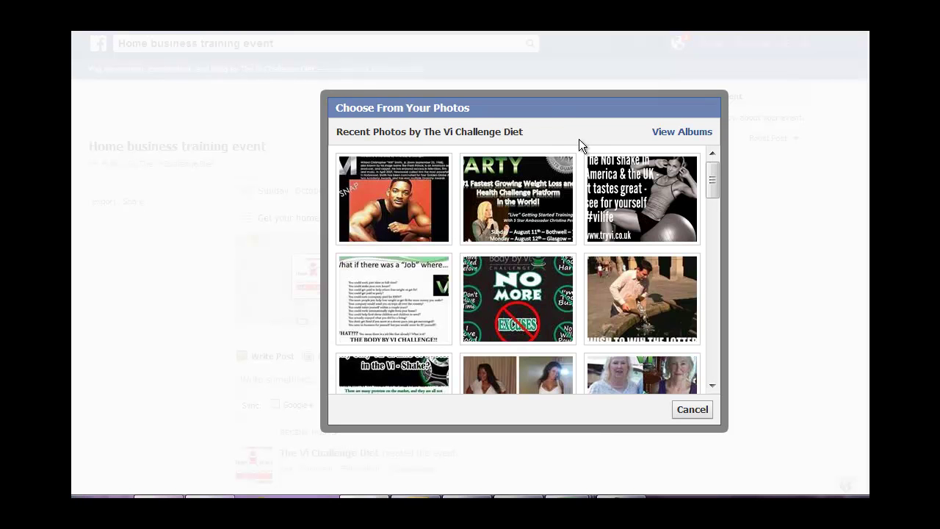
left_click(709, 386)
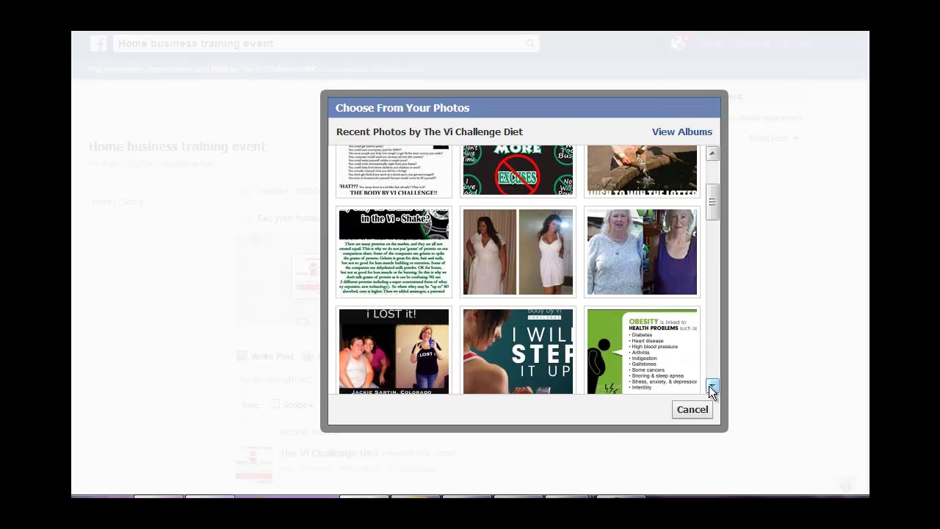
left_click(710, 387)
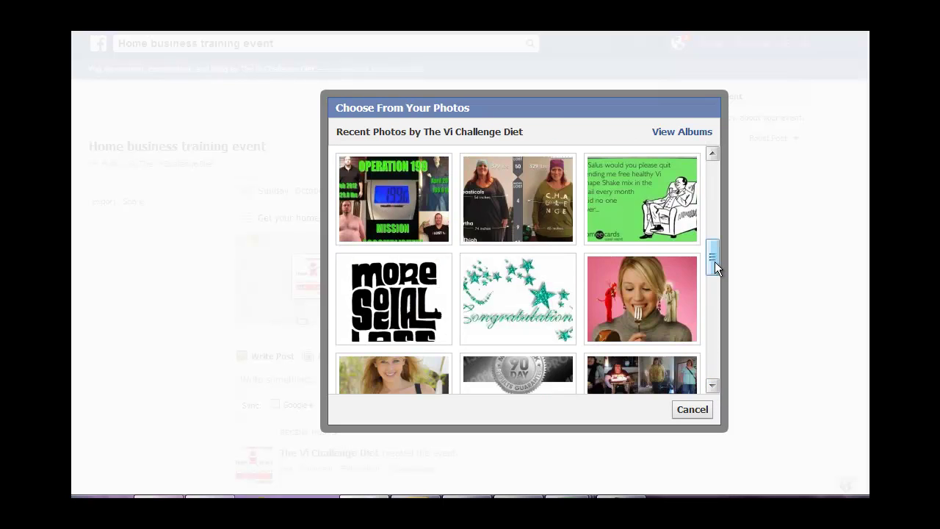
left_click_drag(714, 262, 707, 154)
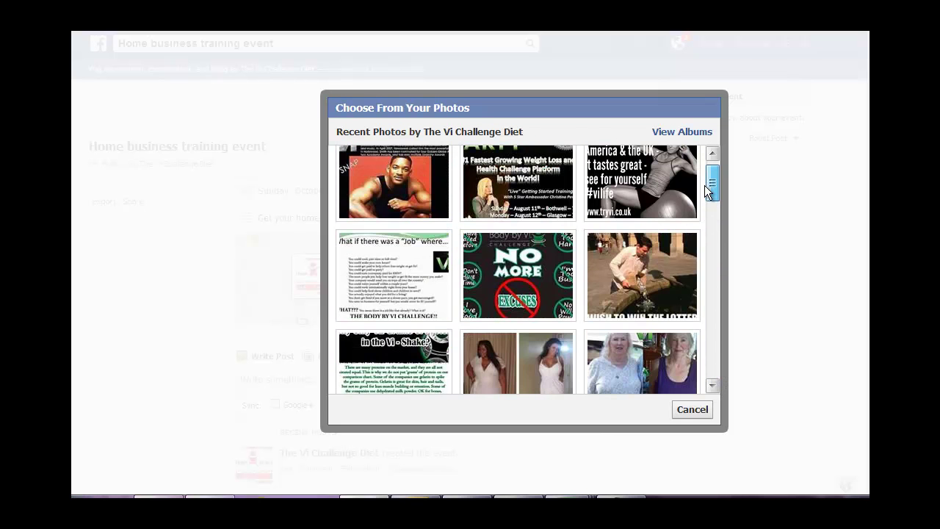
left_click(693, 411)
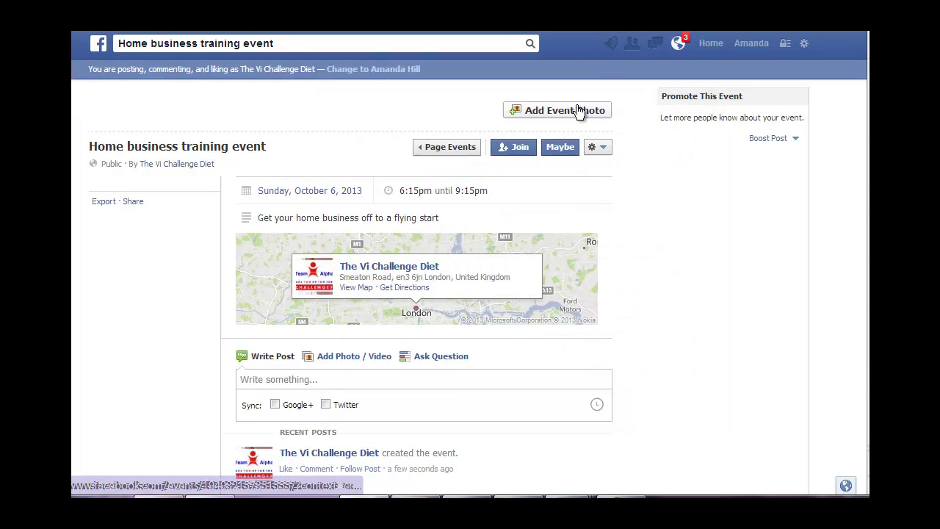
Start uploading an event photo from the computer and open the "####visa..." folder in Google Drive.
left_click(579, 111)
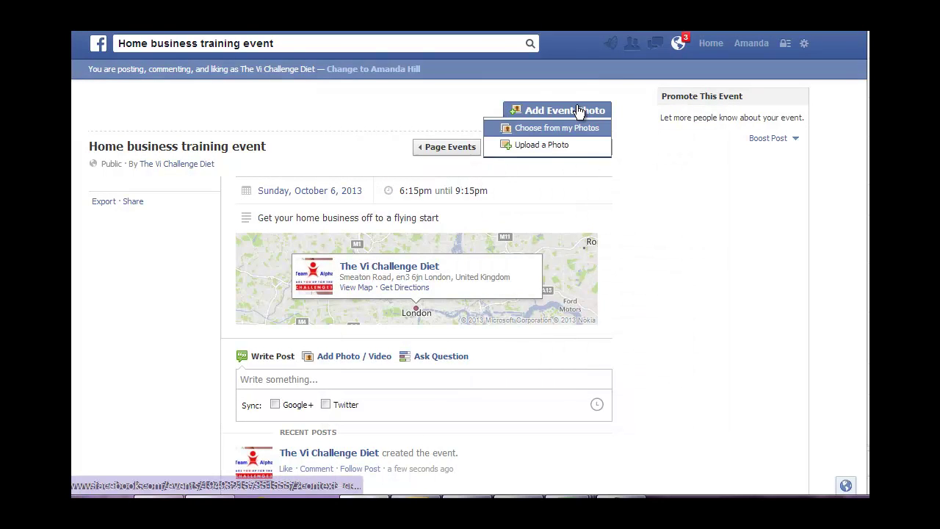
left_click(546, 145)
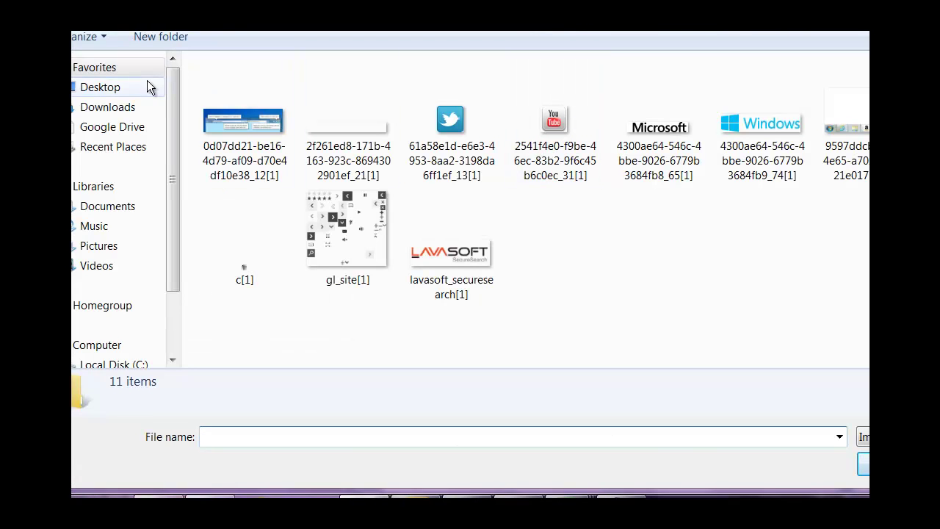
left_click(135, 133)
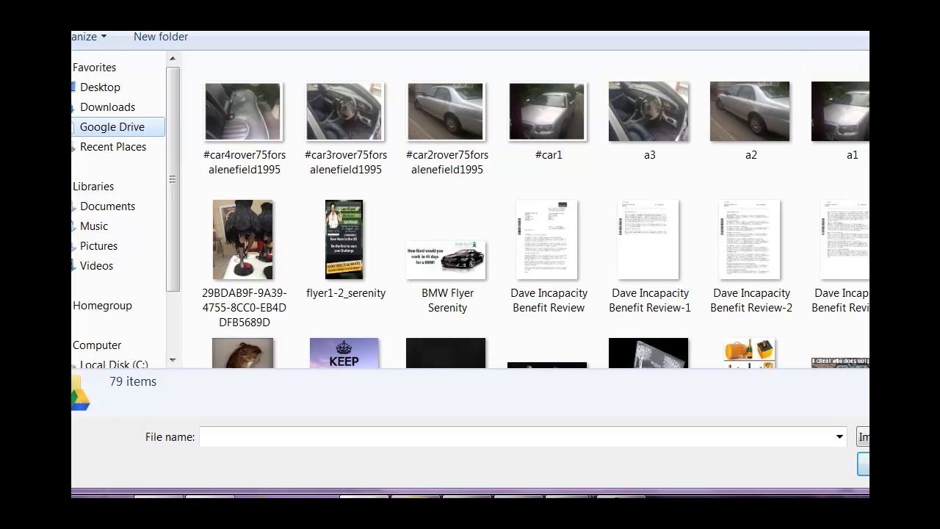
scroll(845, 111, "down", 10)
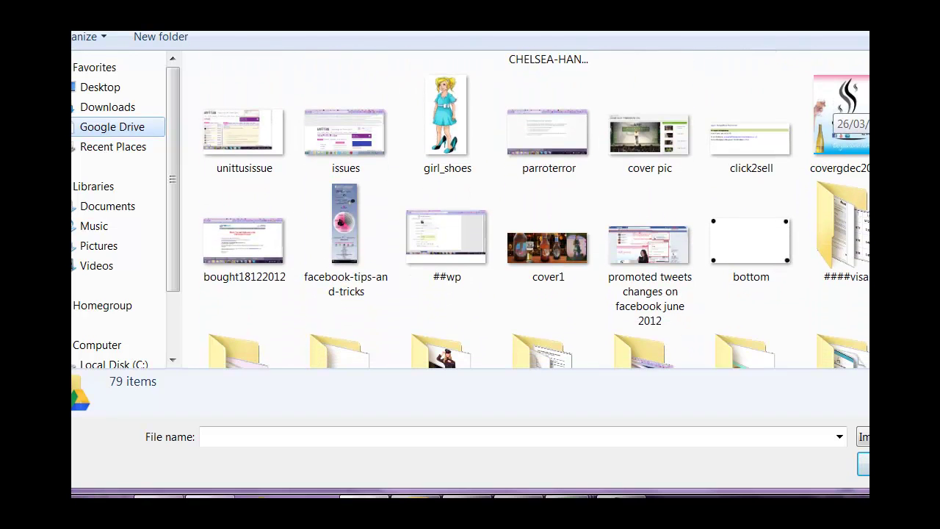
scroll(845, 110, "down", 2)
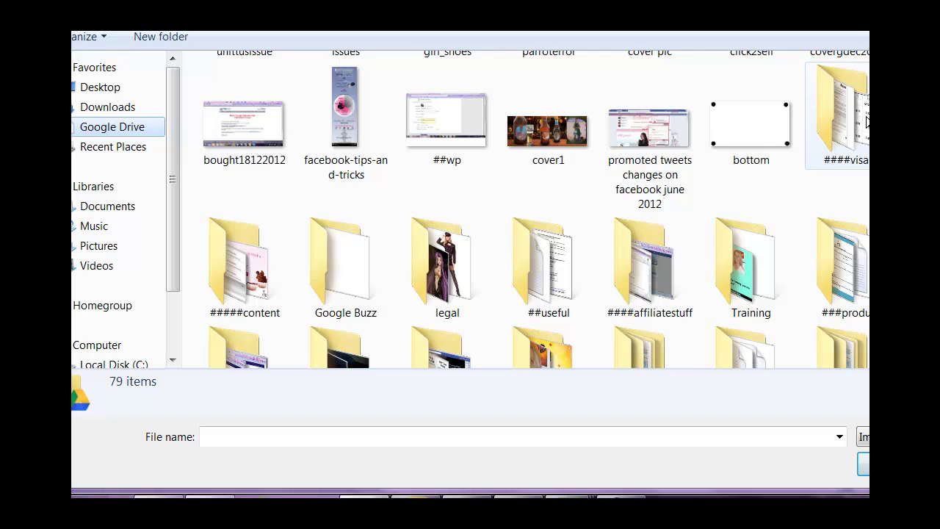
double_click(867, 121)
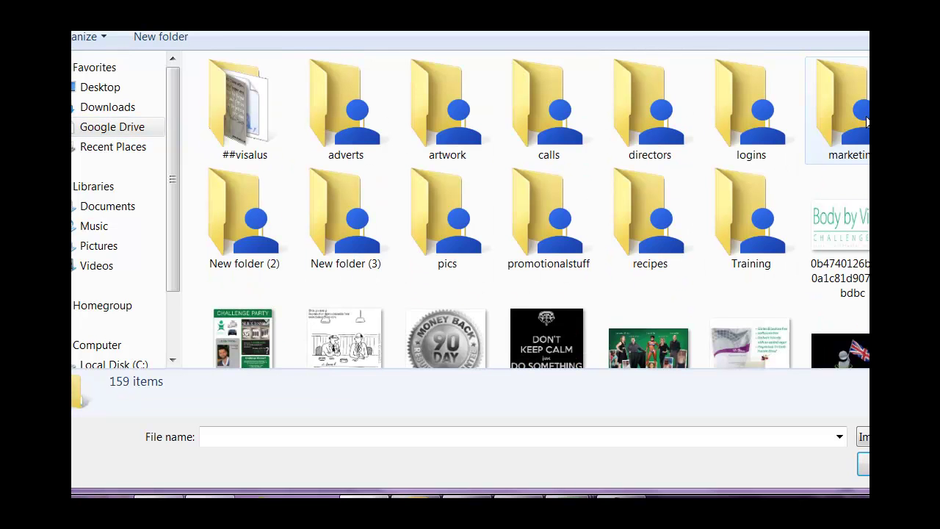
Upload the "opportunity" picture as the event photo and save the change.
scroll(831, 88, "down", 7)
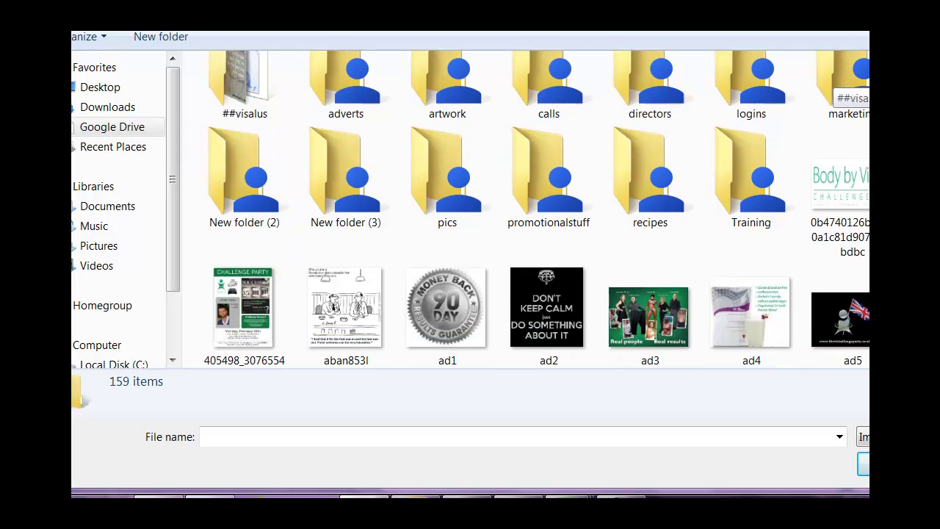
scroll(831, 89, "down", 8)
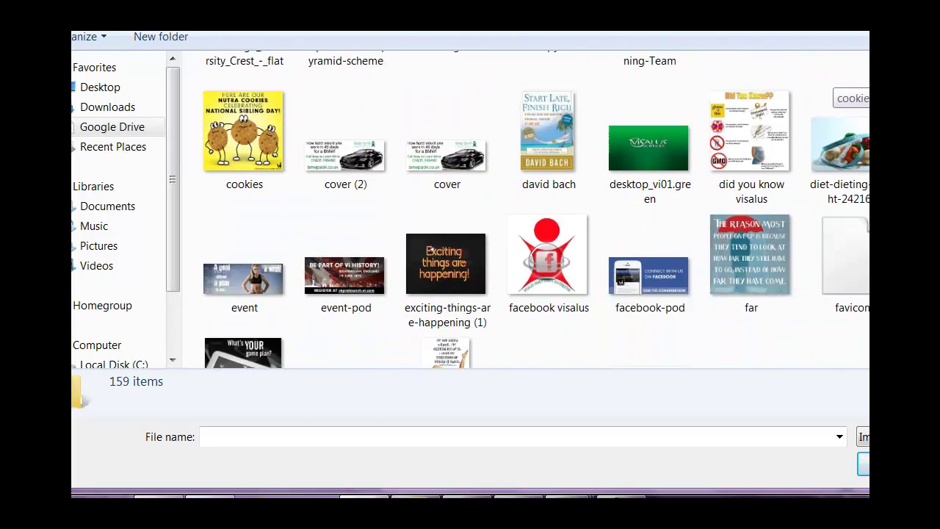
scroll(838, 95, "down", 8)
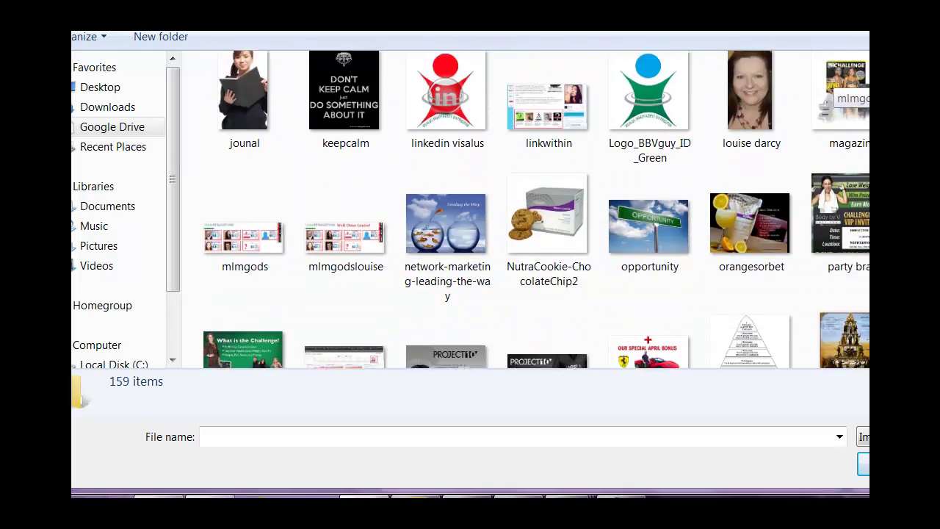
scroll(837, 95, "up", 5)
scroll(837, 96, "up", 1)
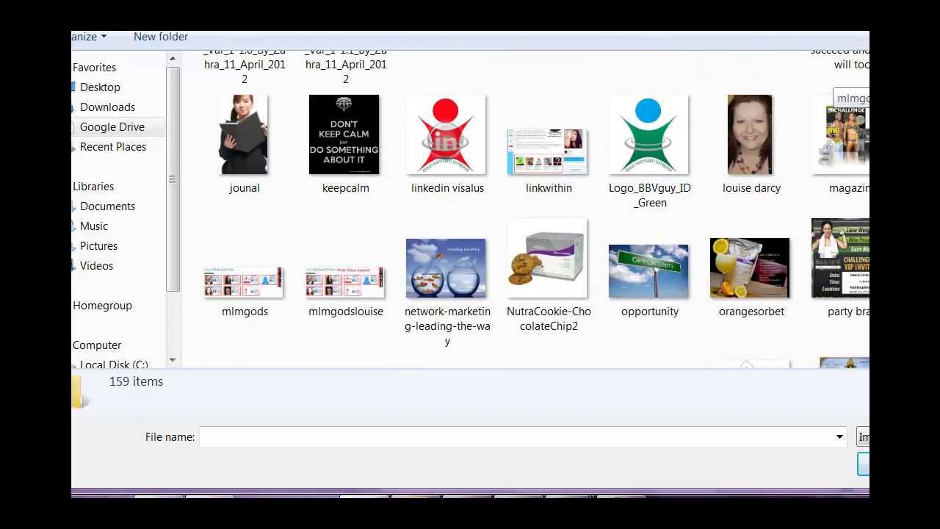
double_click(674, 272)
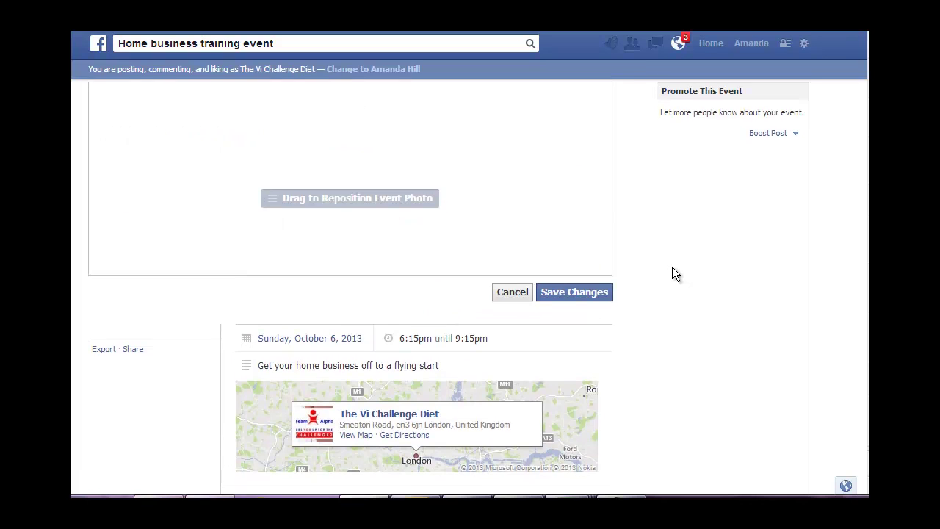
left_click(579, 288)
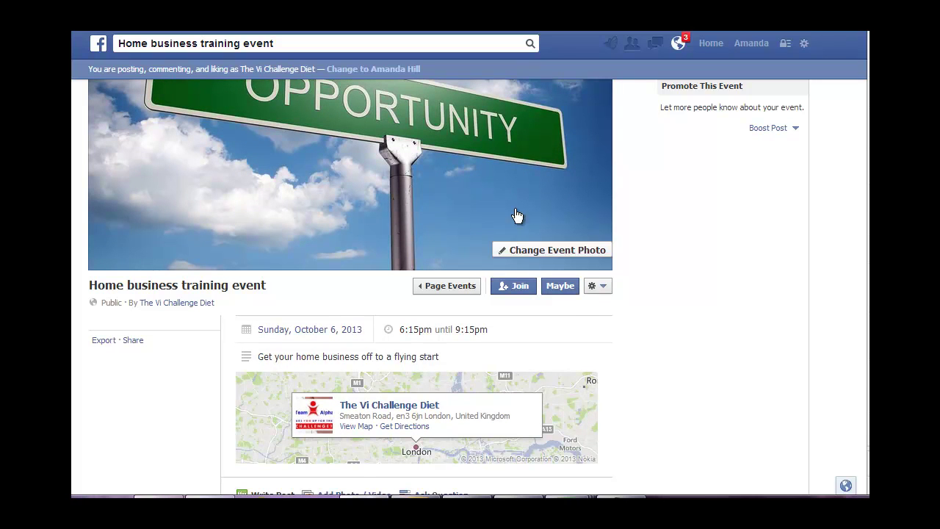
View the event photo at full size, then join the event and publish the attendance without a reason.
left_click(483, 218)
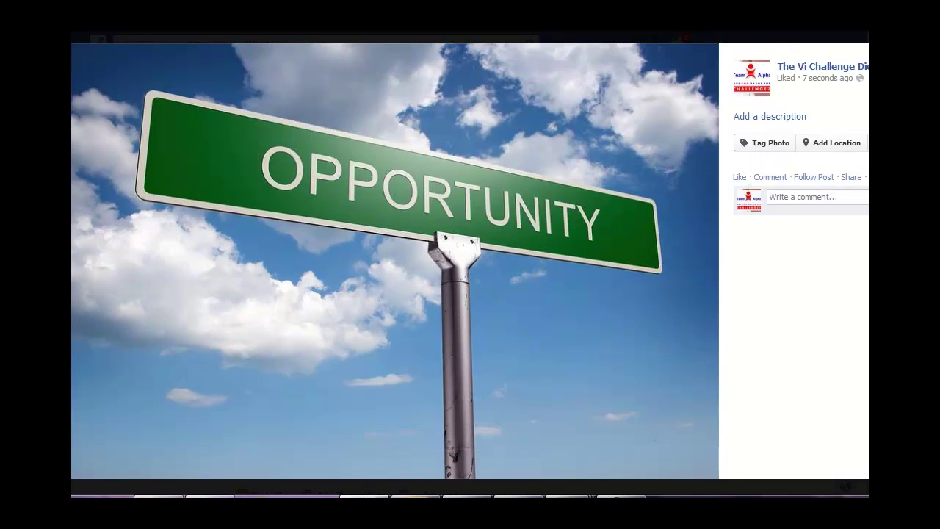
key("Escape")
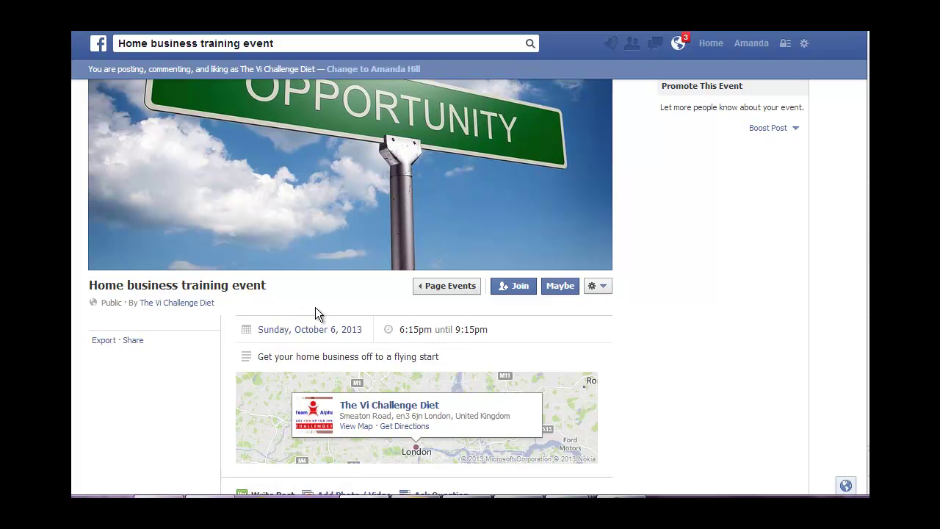
left_click(519, 290)
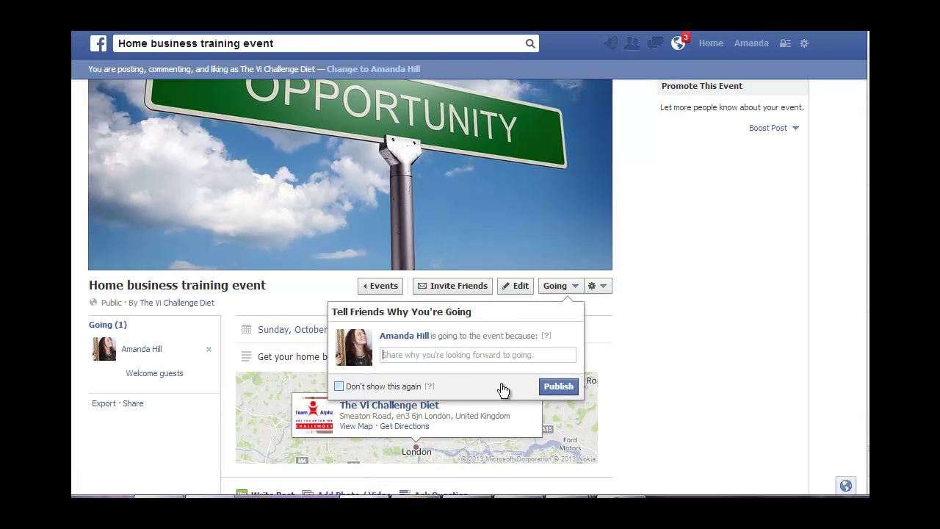
left_click(562, 393)
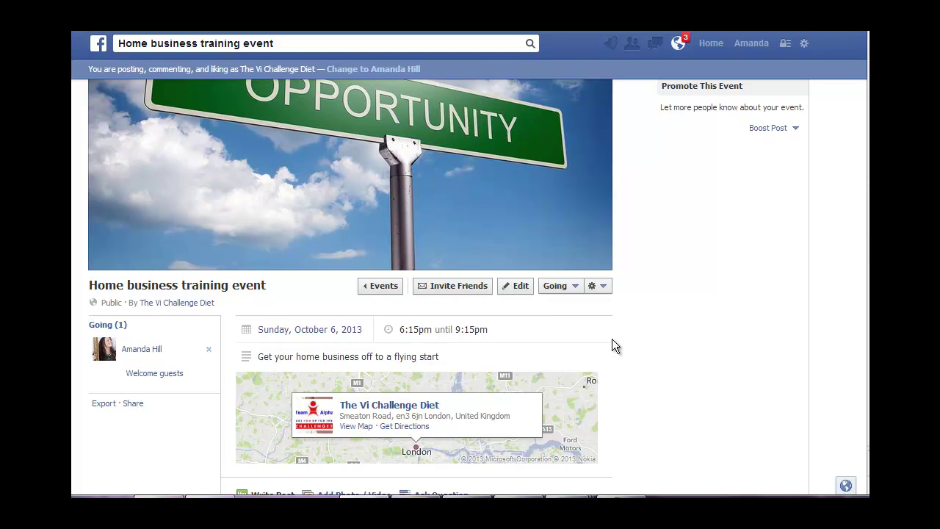
Open the event's sharing form, dismiss the computer performance notification, and review the sharing destinations and event link.
left_click(602, 286)
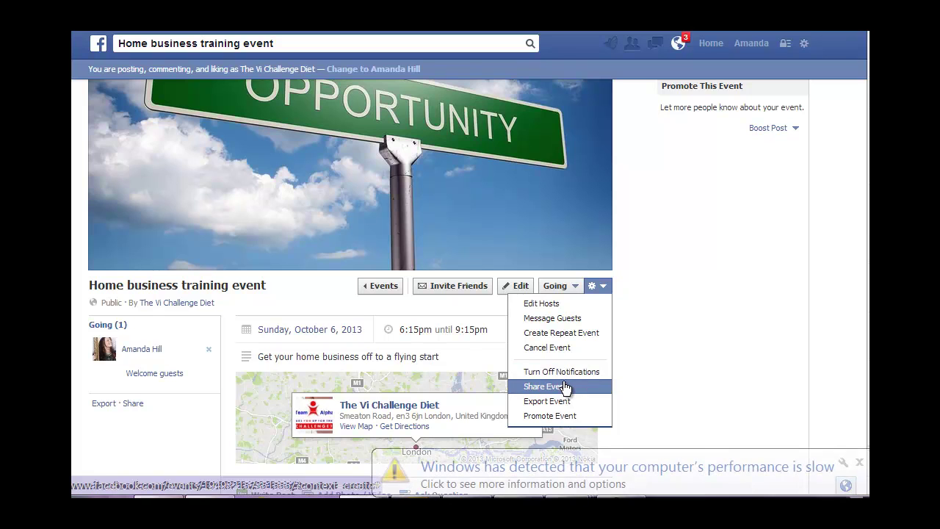
left_click(563, 386)
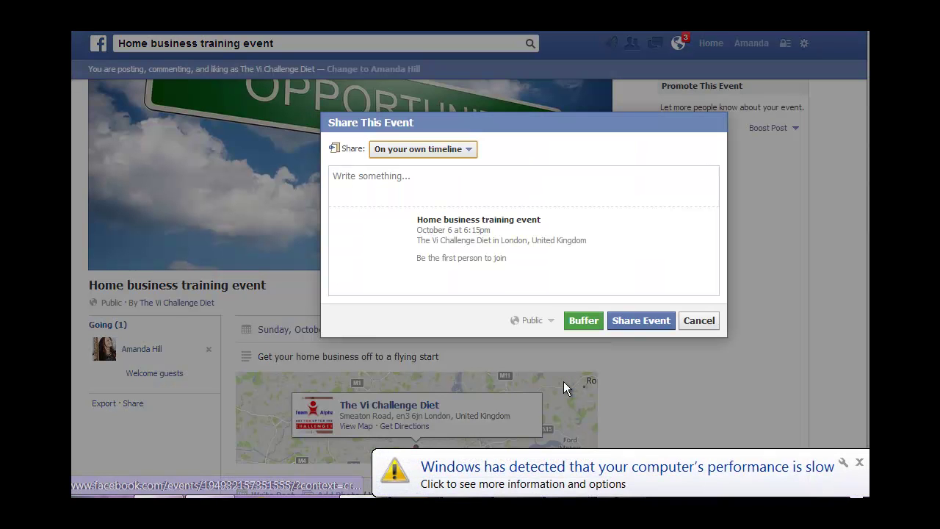
left_click(858, 462)
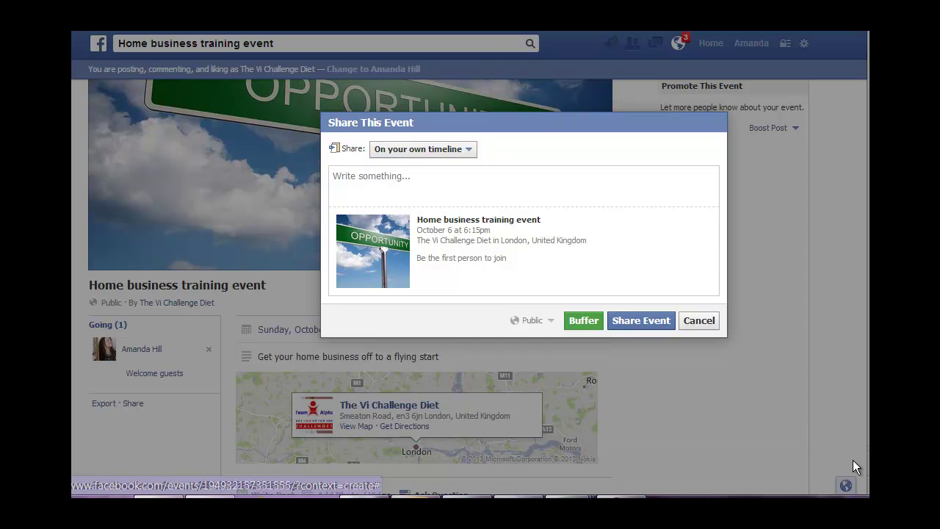
left_click(472, 152)
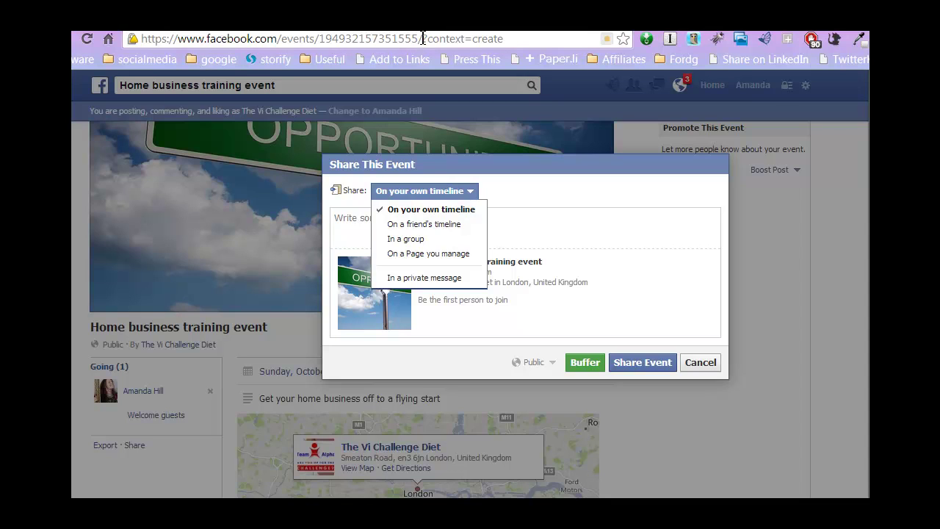
left_click_drag(419, 38, 141, 38)
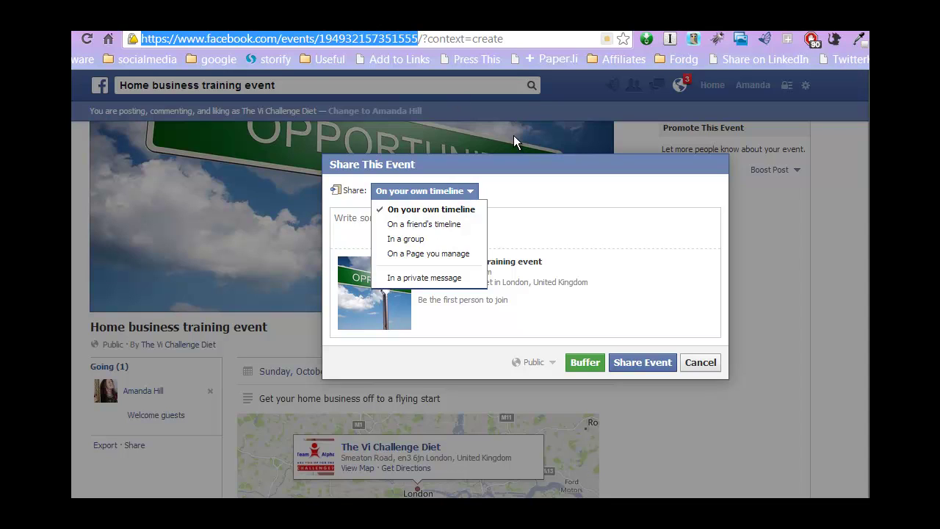
left_click(607, 193)
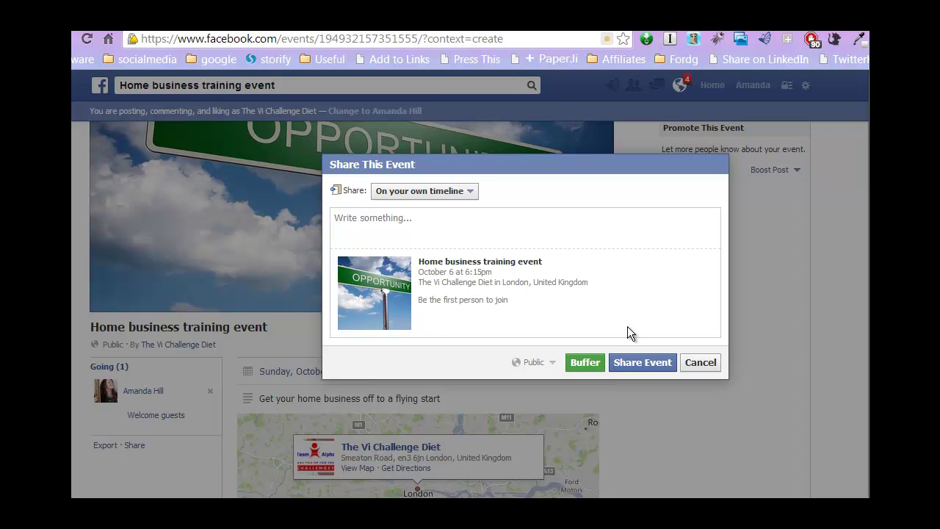
Write "Any of my #viuk people interested in training for free... limited places #visalus" as the share message.
left_click(593, 226)
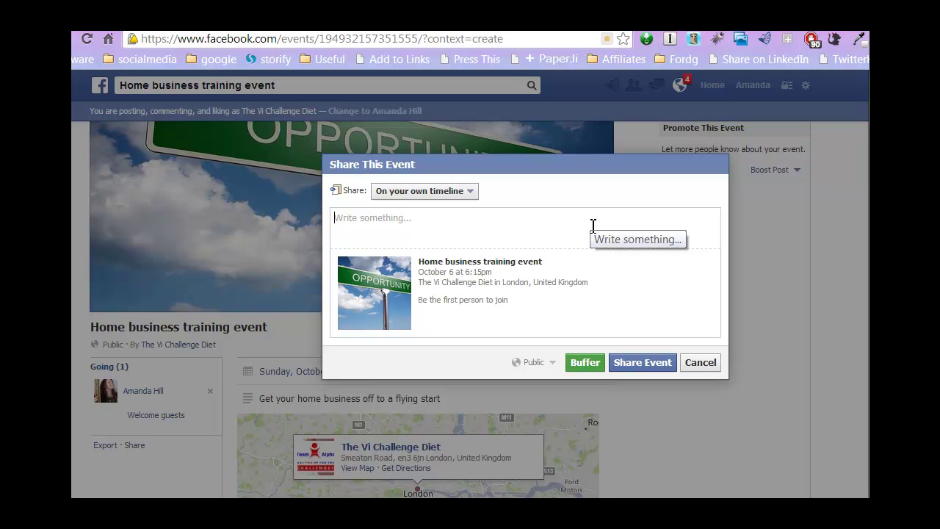
type("Any o")
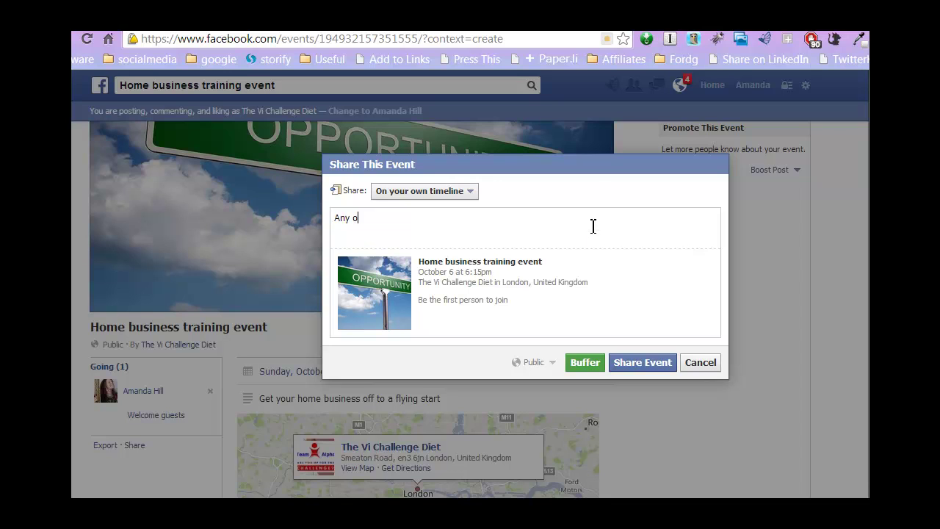
type("f my")
type("#viuk pe")
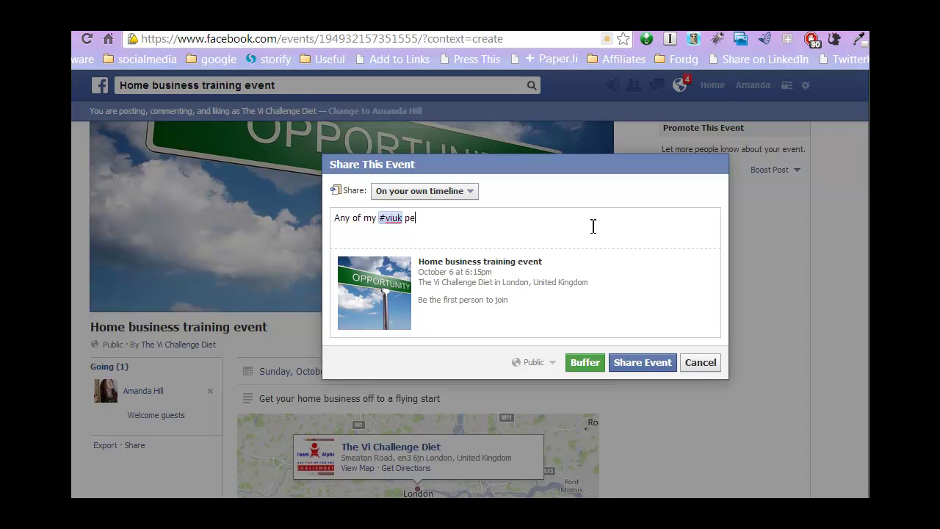
type("ople interested in training")
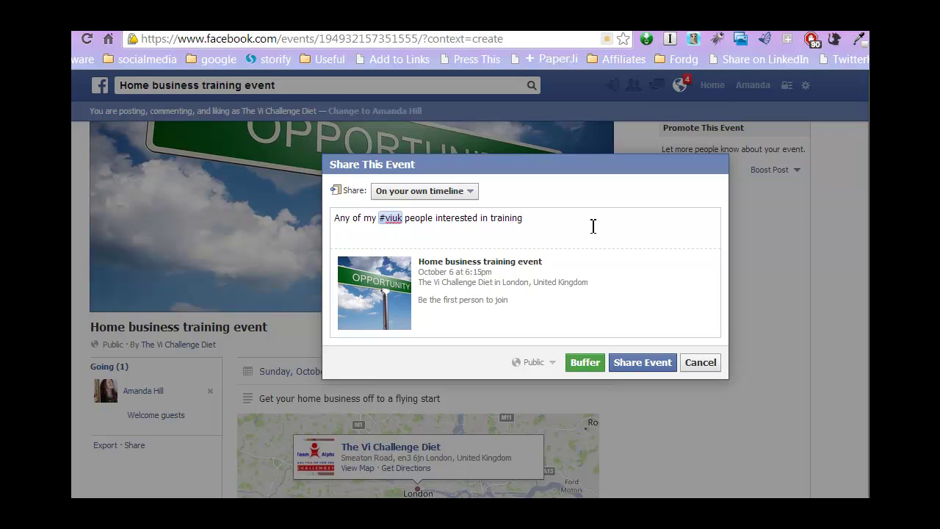
type("for free... limited places")
type("#vis")
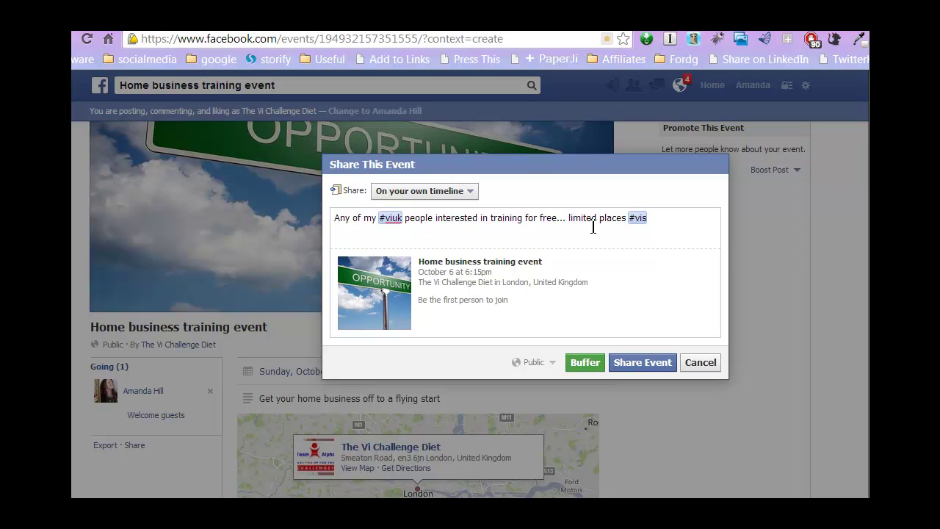
type("alus")
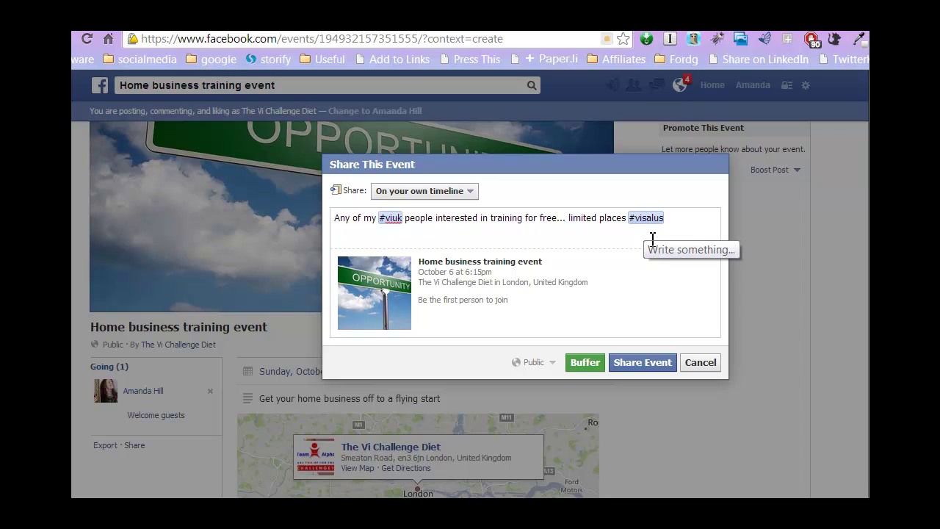
Add the hashtags #essex and #homebusiness to the message and share the event on your own timeline.
type(" #essex #lon")
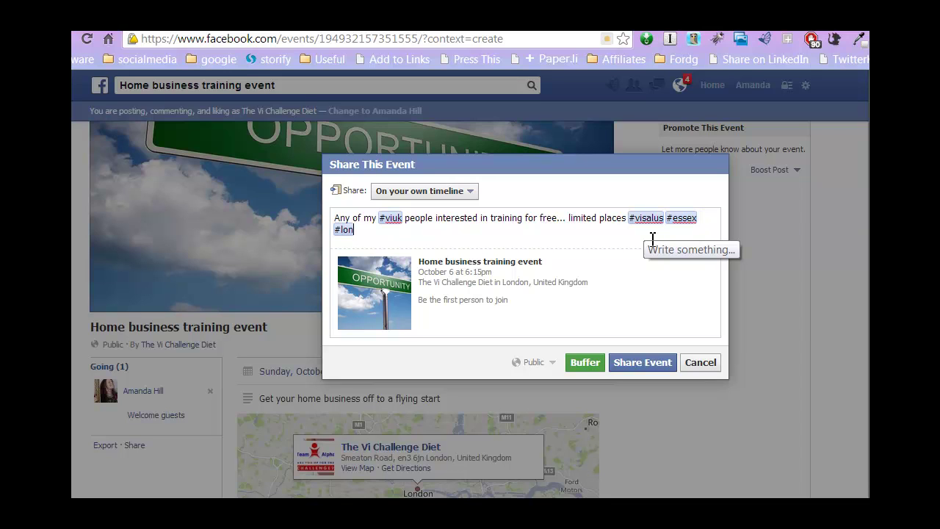
key("BackSpace")
key("BackSpace")
key("BackSpace")
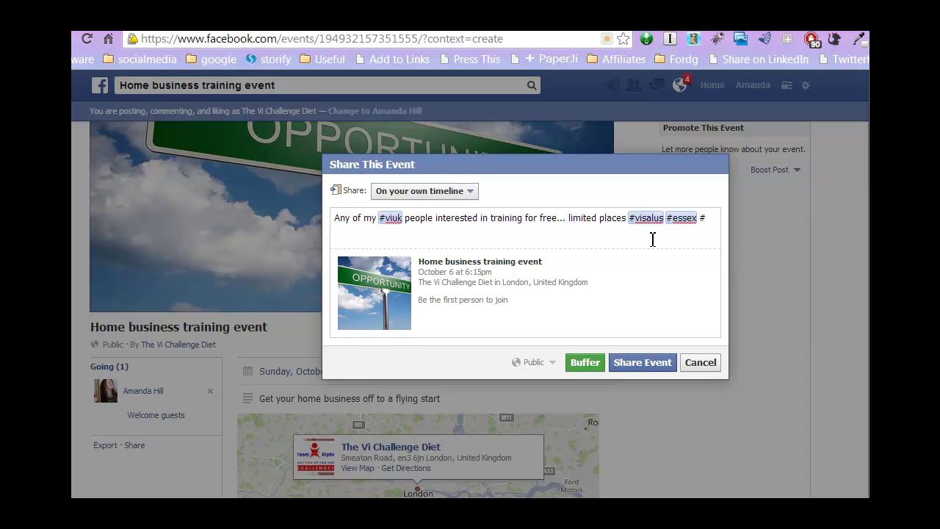
type("homebusines")
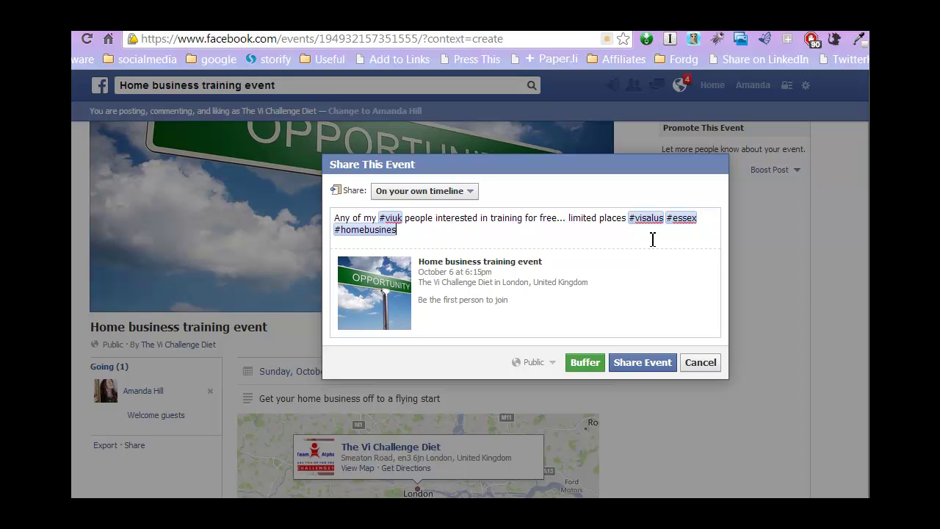
type("s")
left_click(637, 370)
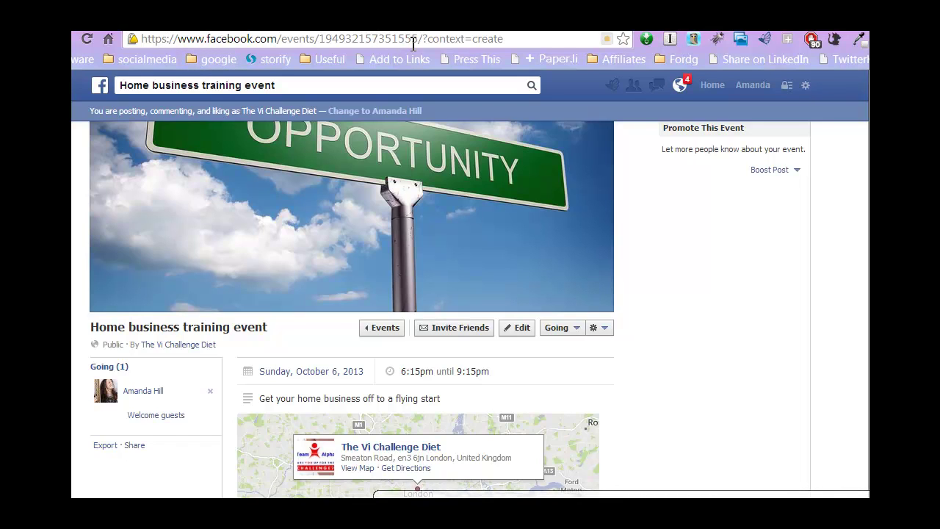
Review the event's Boost Post audience and budget options without boosting, and look at the form for asking guests a question.
left_click(765, 171)
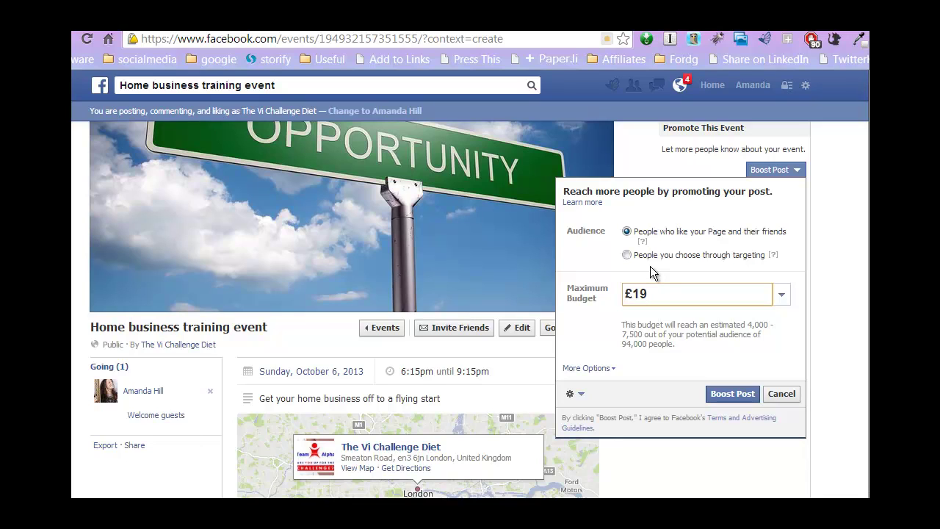
left_click(772, 391)
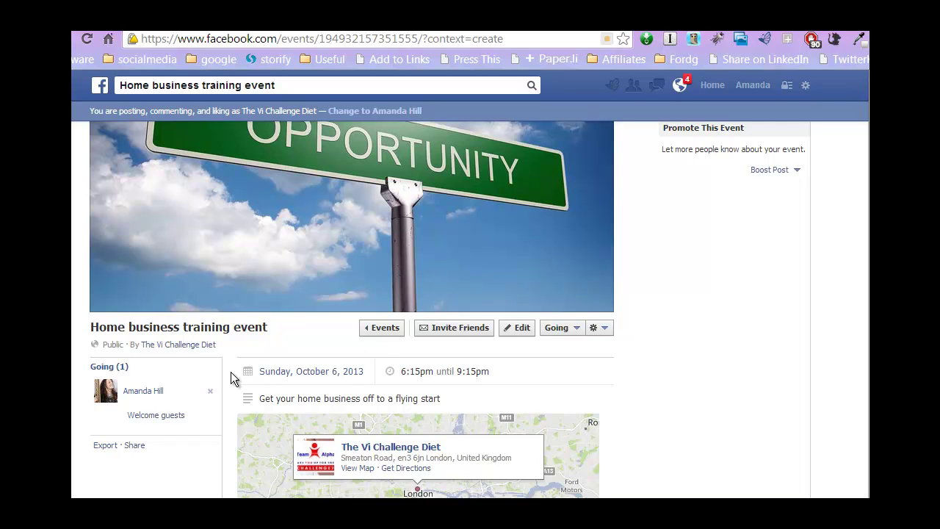
scroll(230, 372, "down", 3)
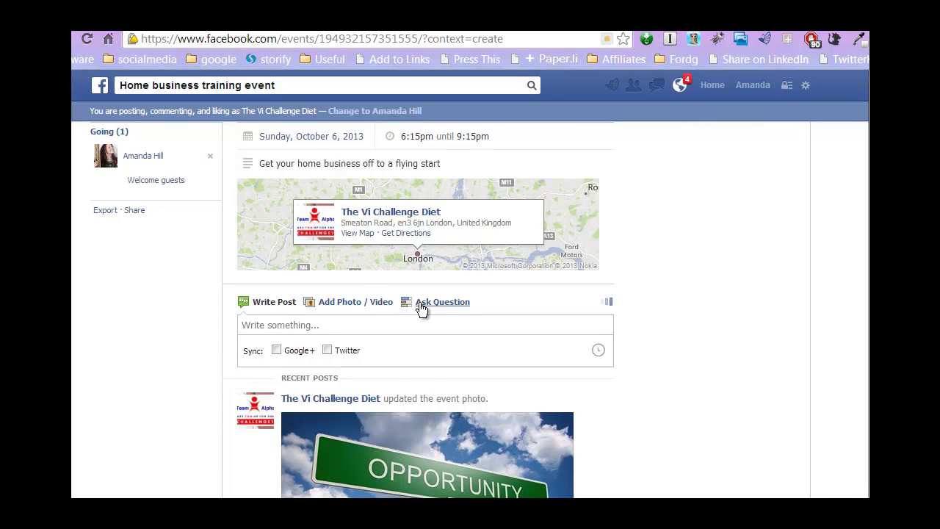
left_click(420, 306)
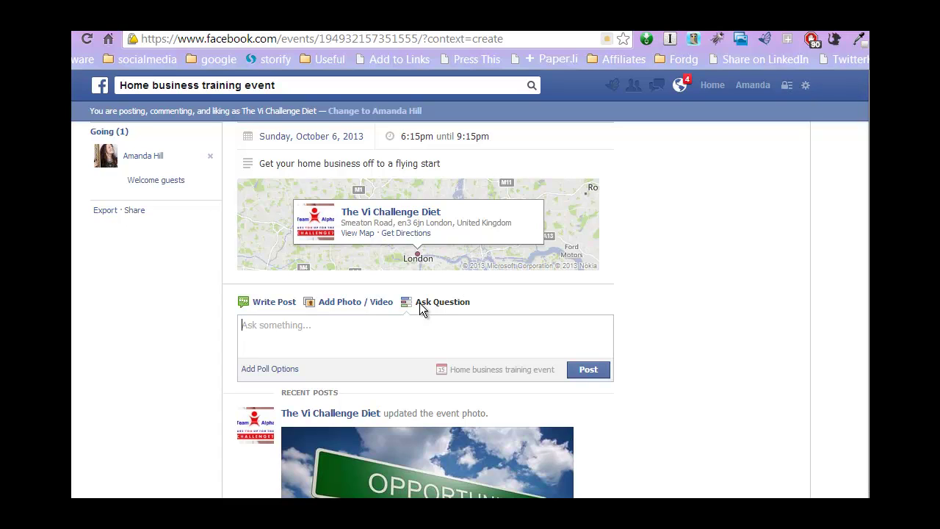
scroll(223, 336, "up", 3)
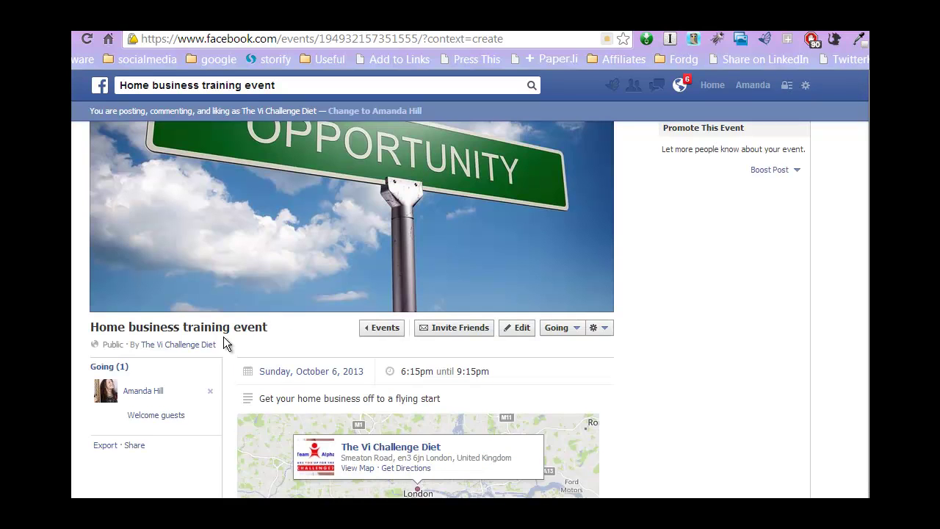